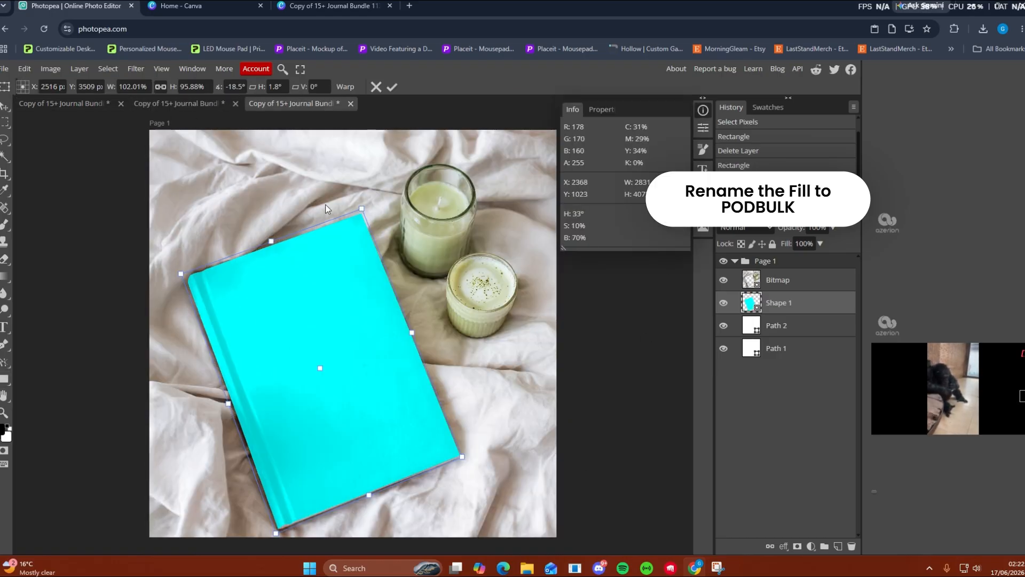
click(180, 105)
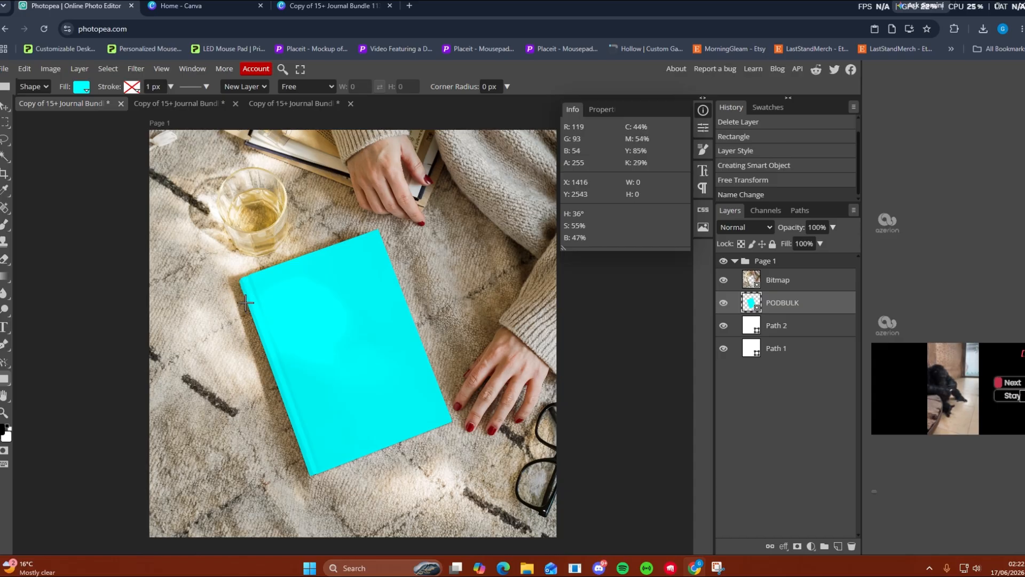
click(177, 104)
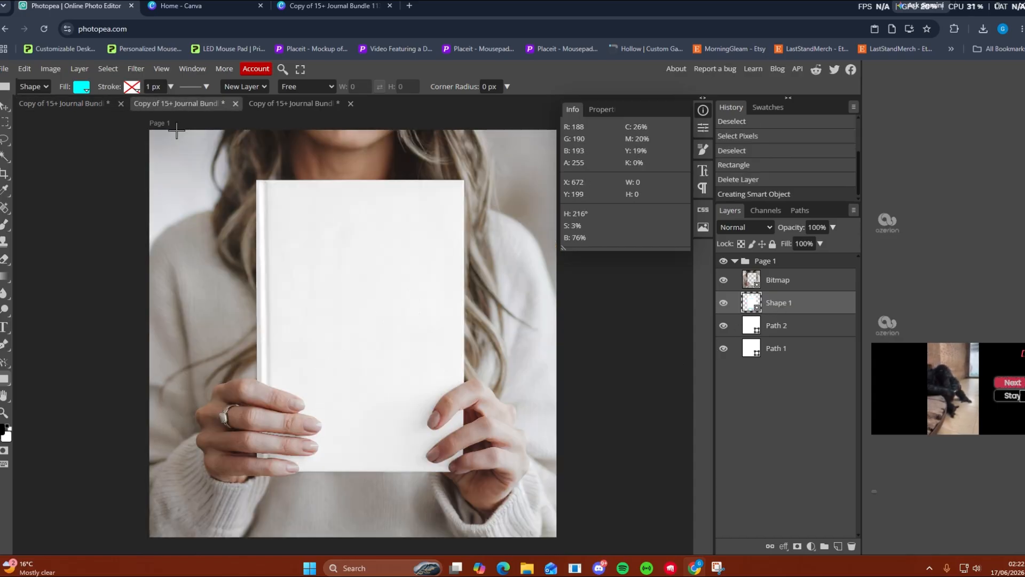
click(83, 87)
click(114, 133)
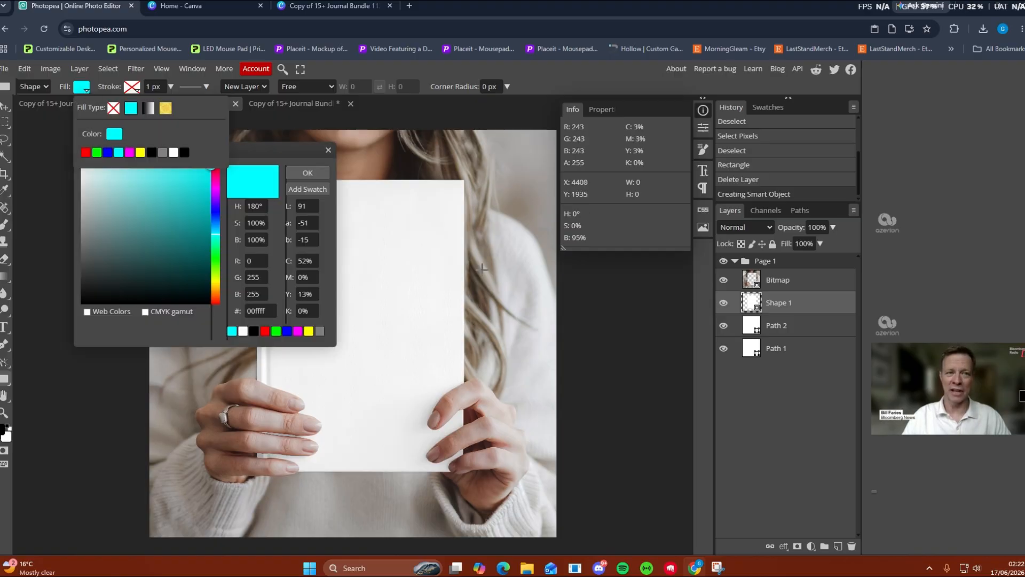
click(308, 174)
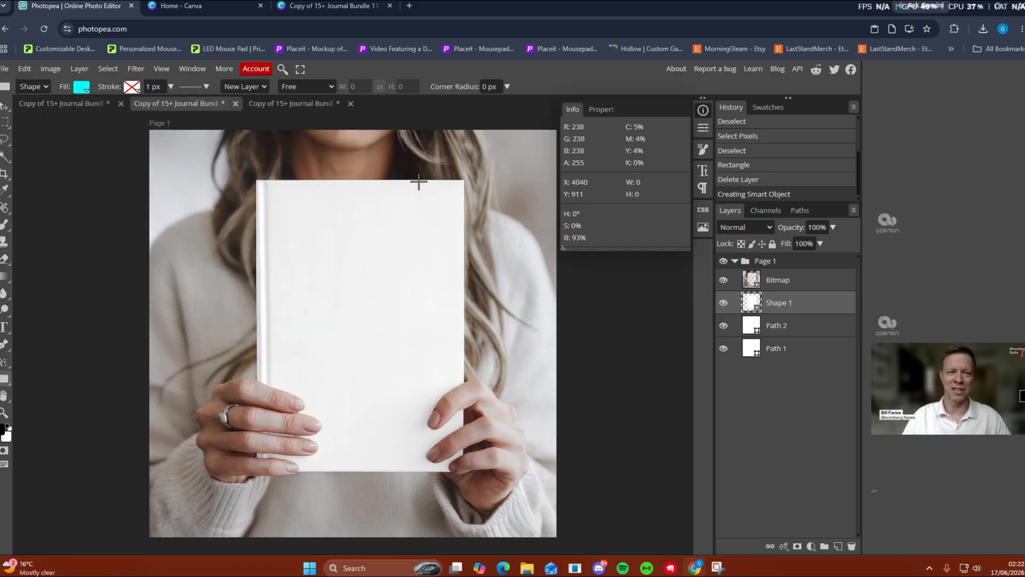
Step: Rename the Shape 1 layer to PODBULK in the journal document with the two green candle glasses
click(290, 104)
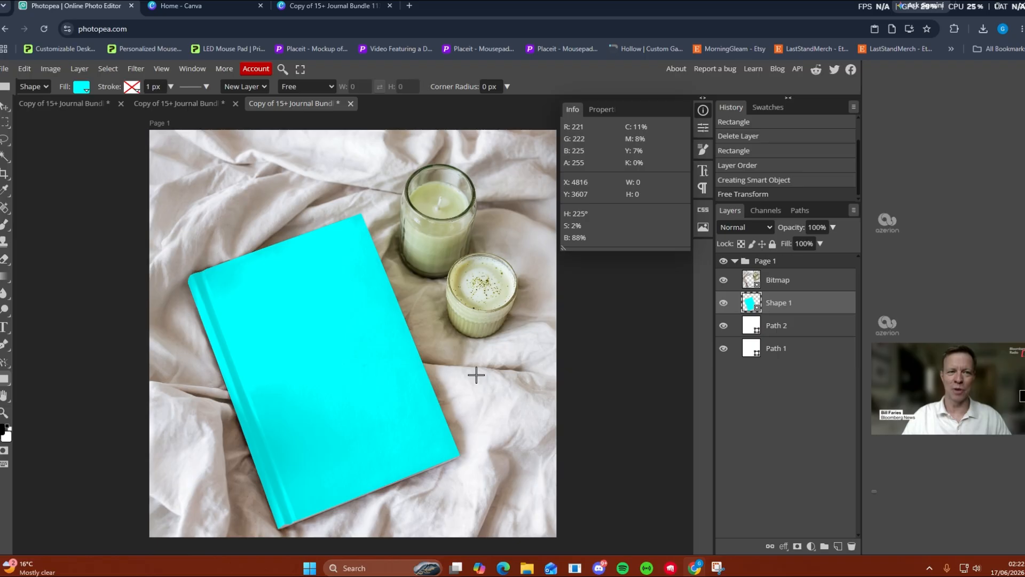
double_click(784, 306)
text(PODBULK)
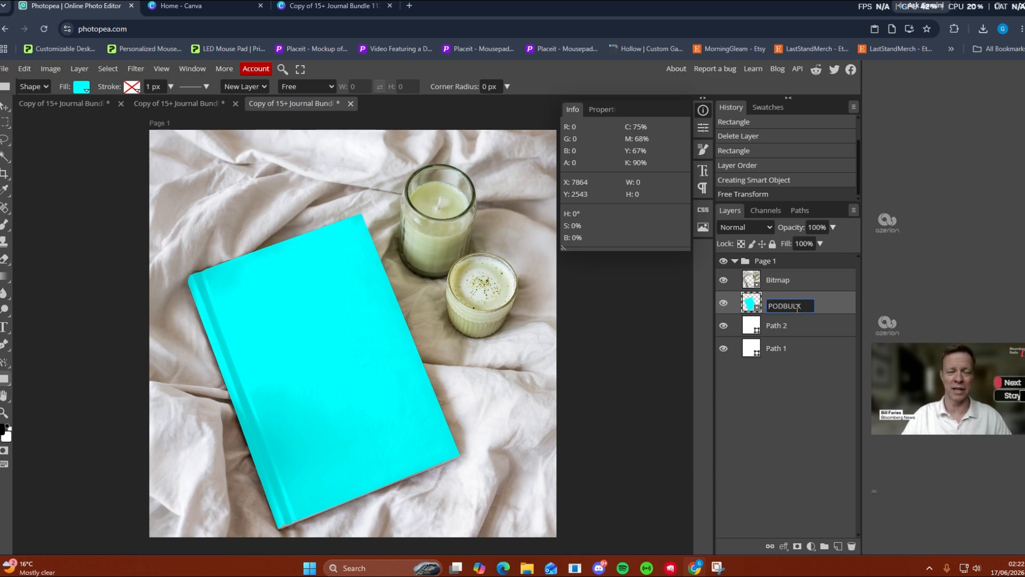
key(Return)
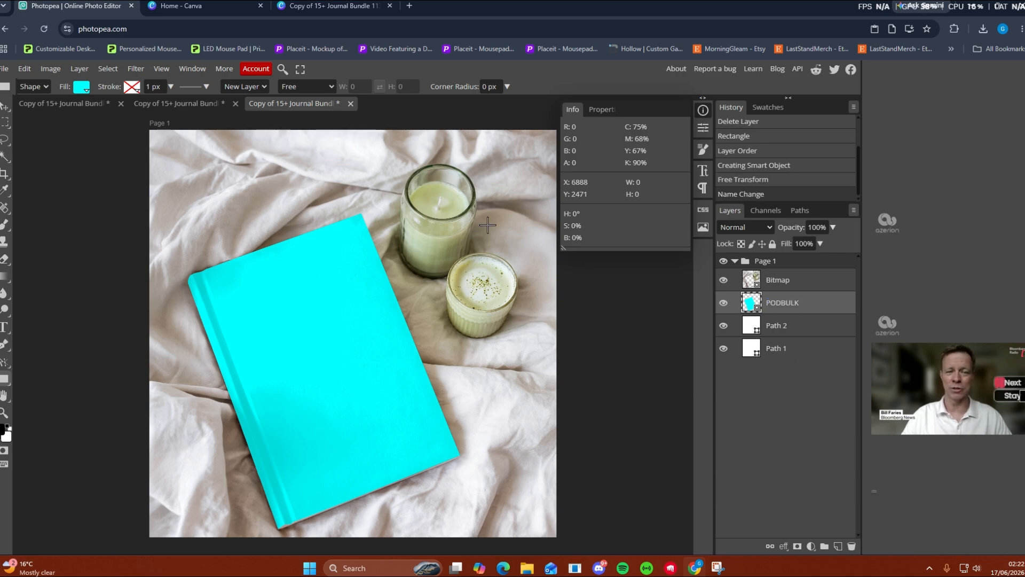
Step: Rename the Shape 1 layer to PODBULK in the document showing a woman holding the white journal
click(187, 104)
double_click(776, 303)
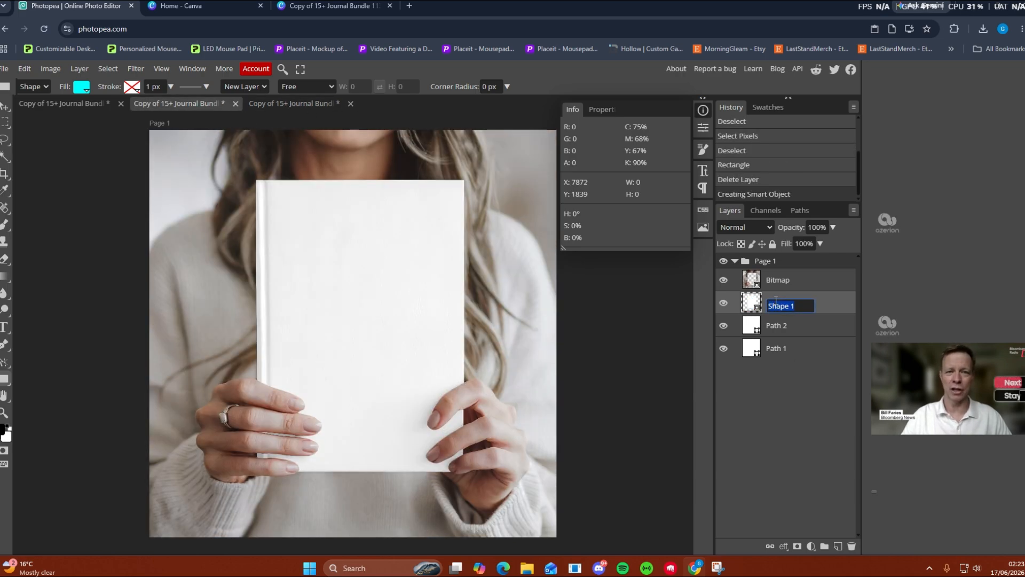
text(PODBULK)
key(Return)
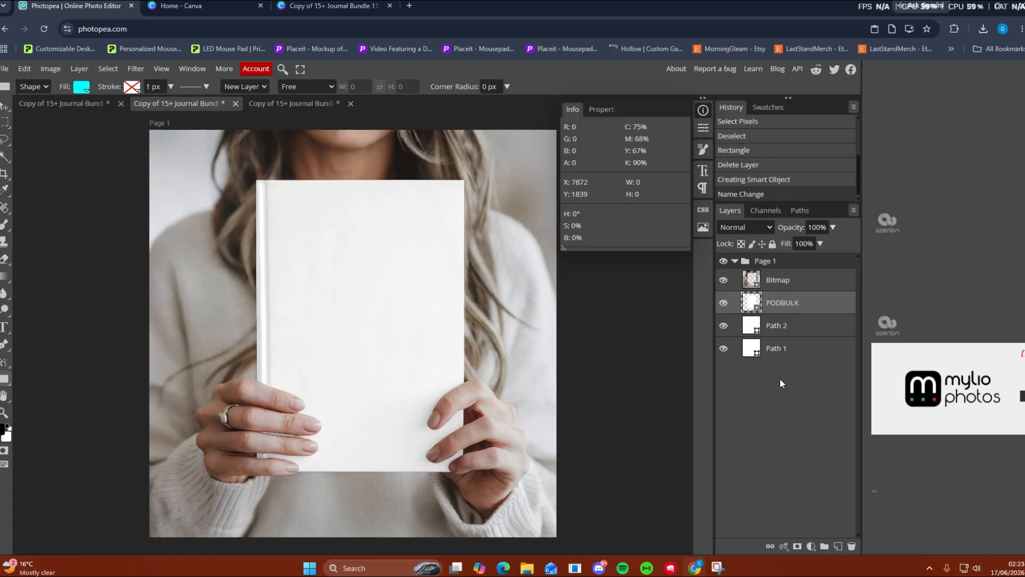
Step: Save the white journal document as a PSD named test1.psd in the New folder (4) folder inside Downloads
click(4, 68)
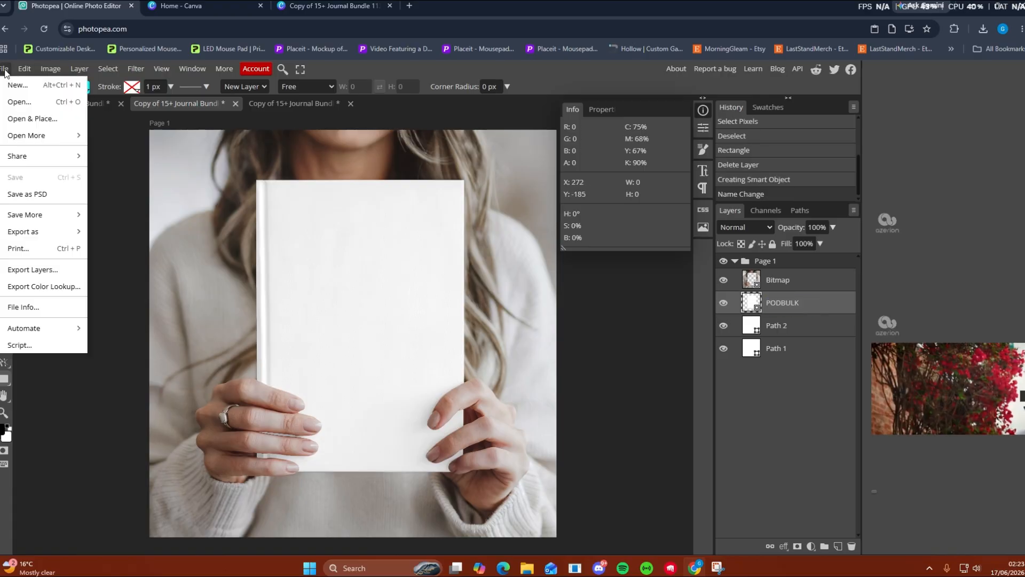
click(43, 194)
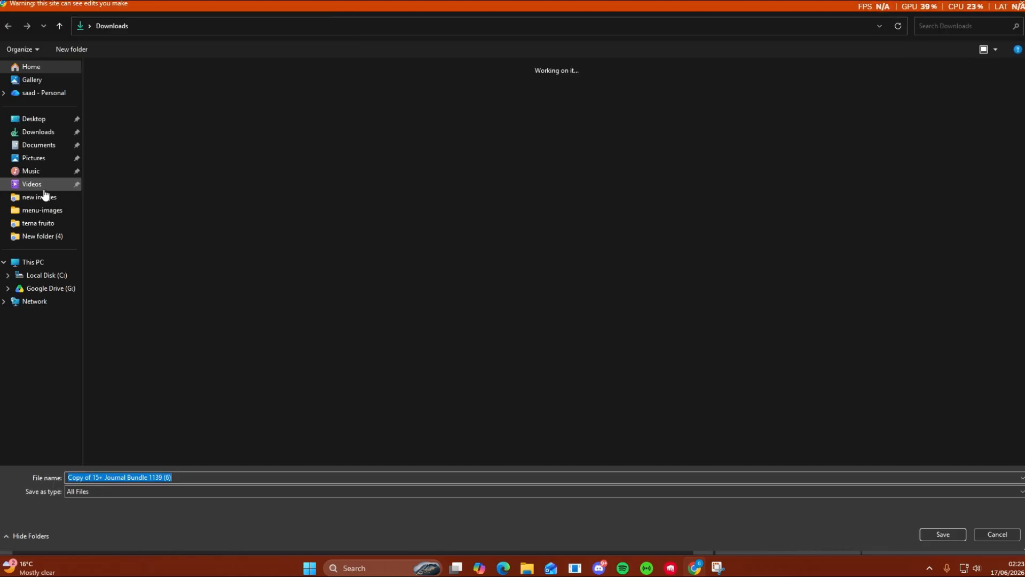
double_click(111, 188)
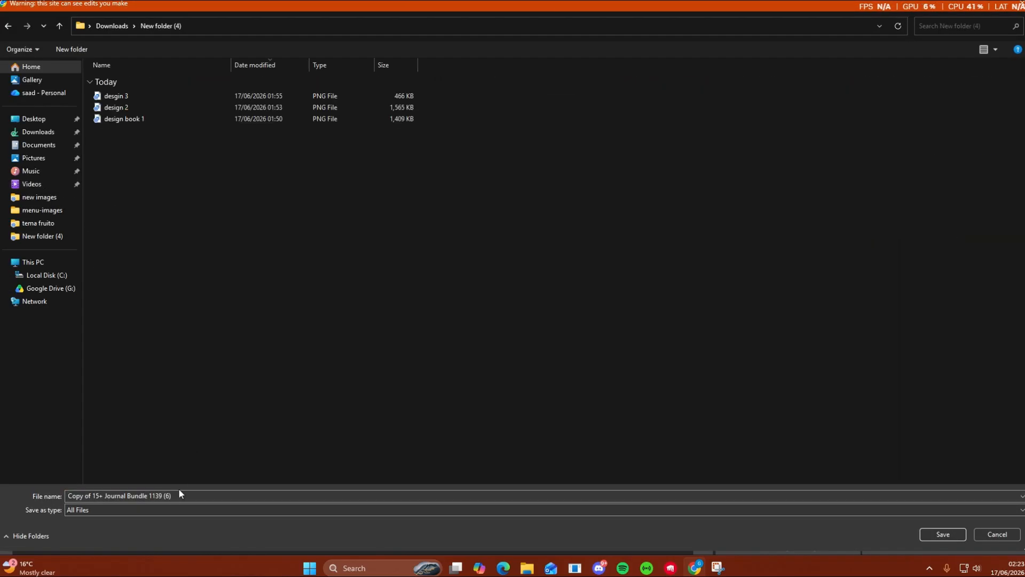
click(149, 510)
click(149, 509)
click(153, 498)
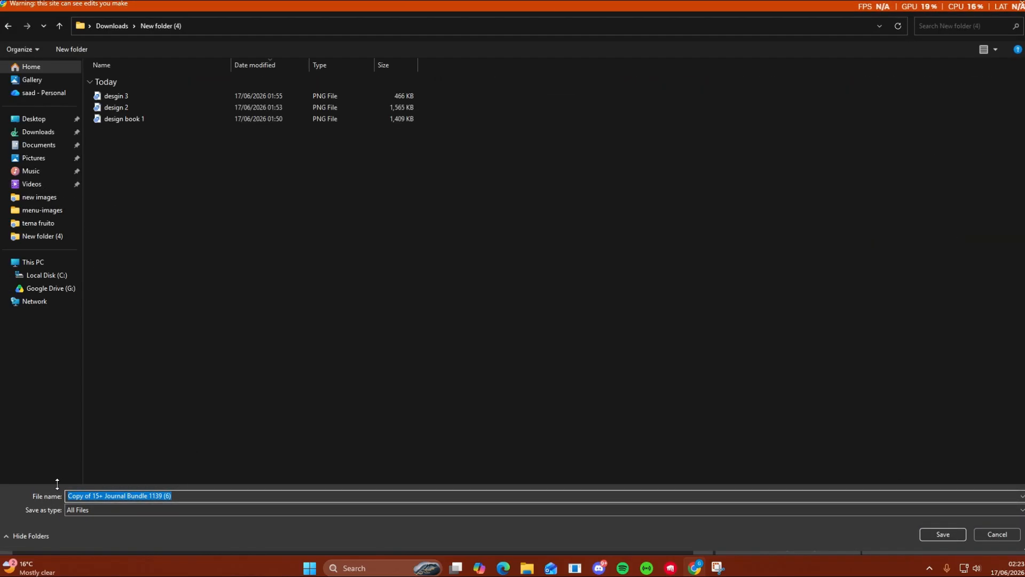
text(test)
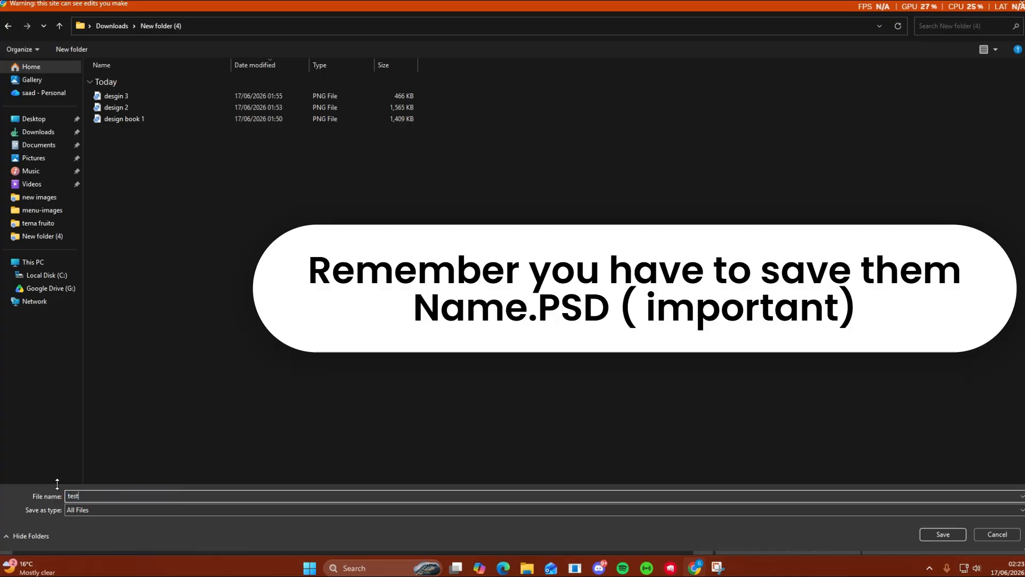
text(1.psd)
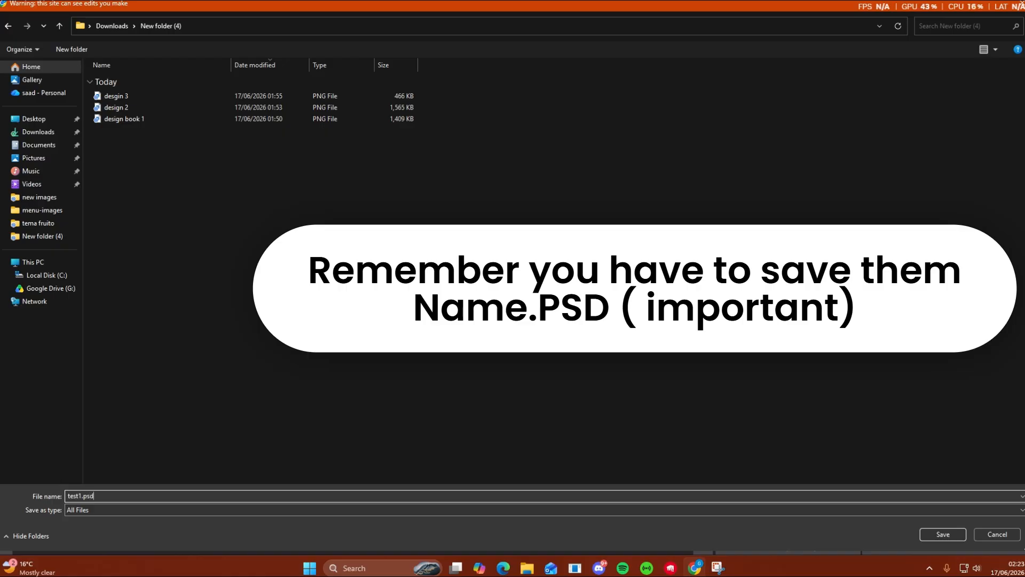
key(Return)
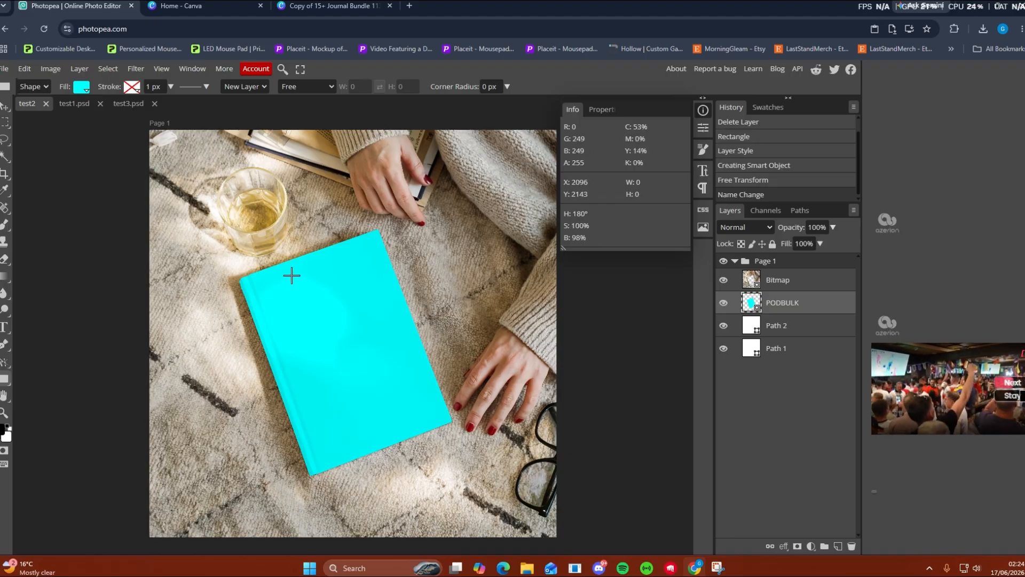
Step: Save the rug-scene journal document as test2.psd in New folder (4), deleting the old test2 file that lacks an extension
click(5, 69)
click(43, 194)
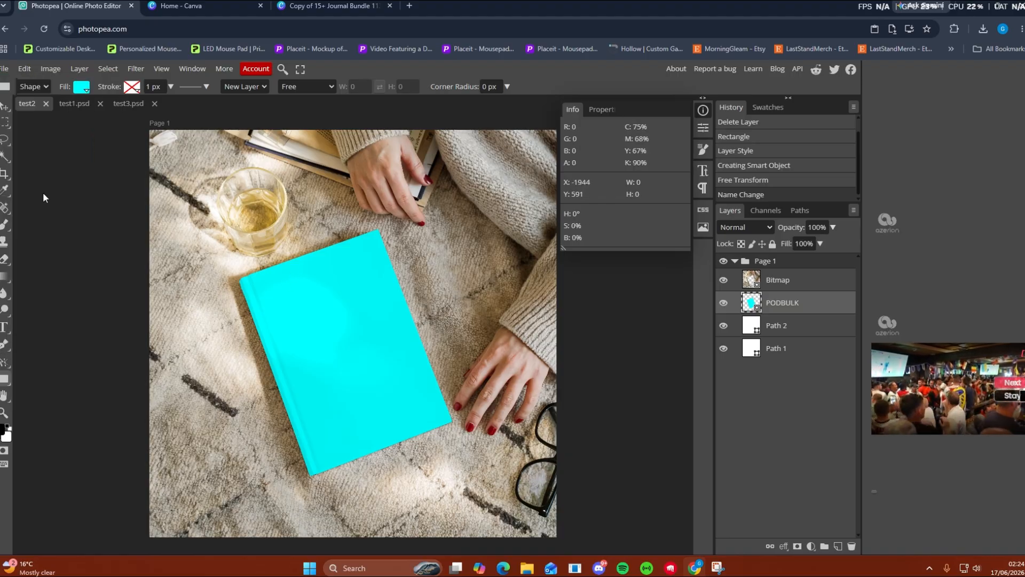
click(111, 477)
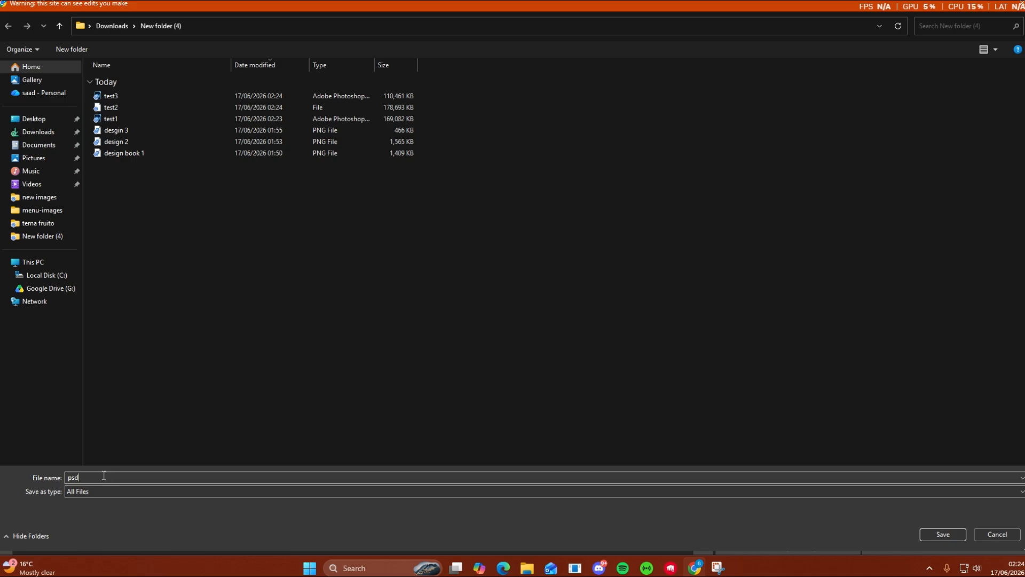
click(124, 106)
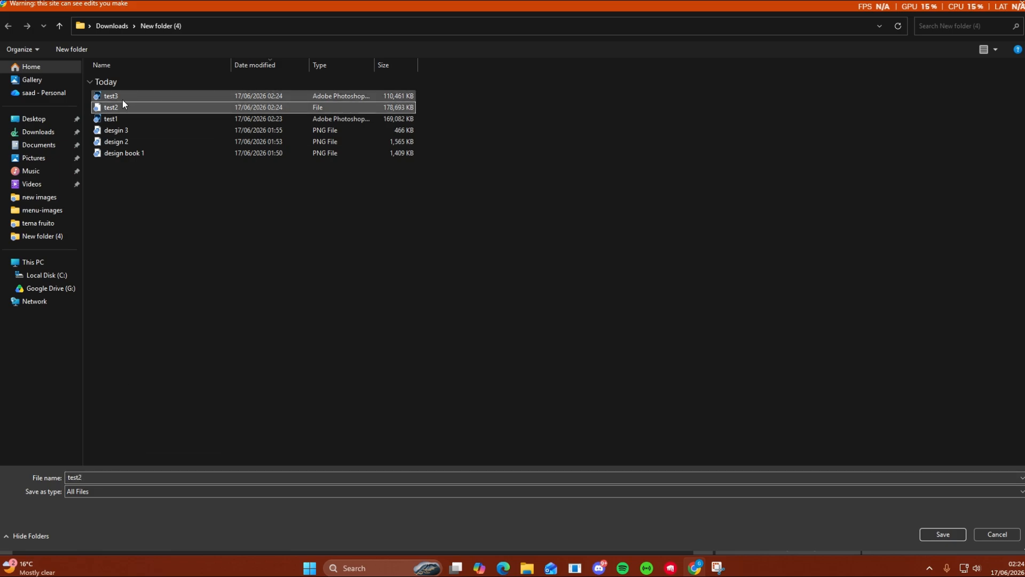
key(Delete)
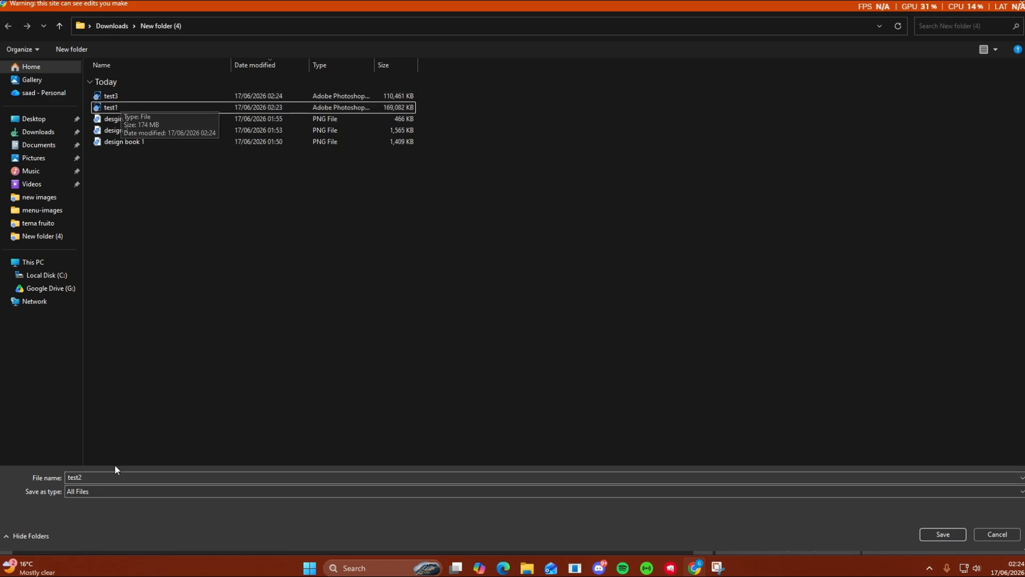
double_click(98, 478)
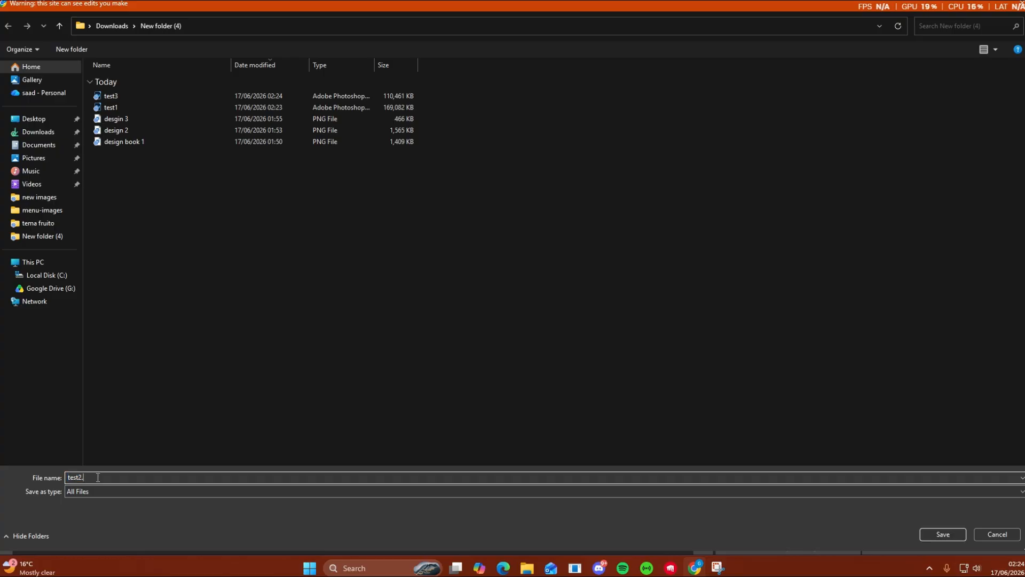
key(Return)
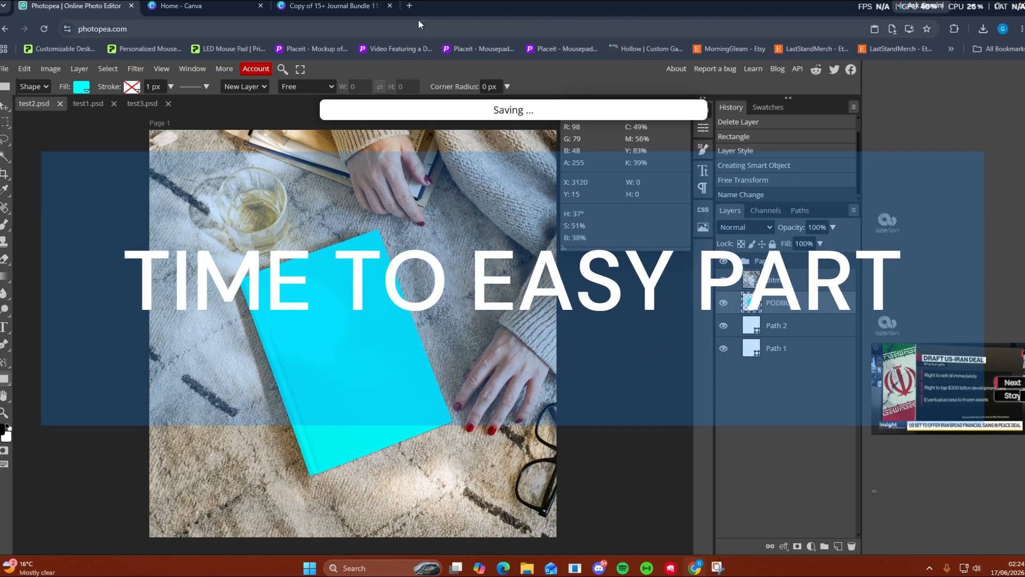
Step: Check the saved files in File Explorer's New folder (4) and open app.podbulk.com in a new browser tab
click(526, 566)
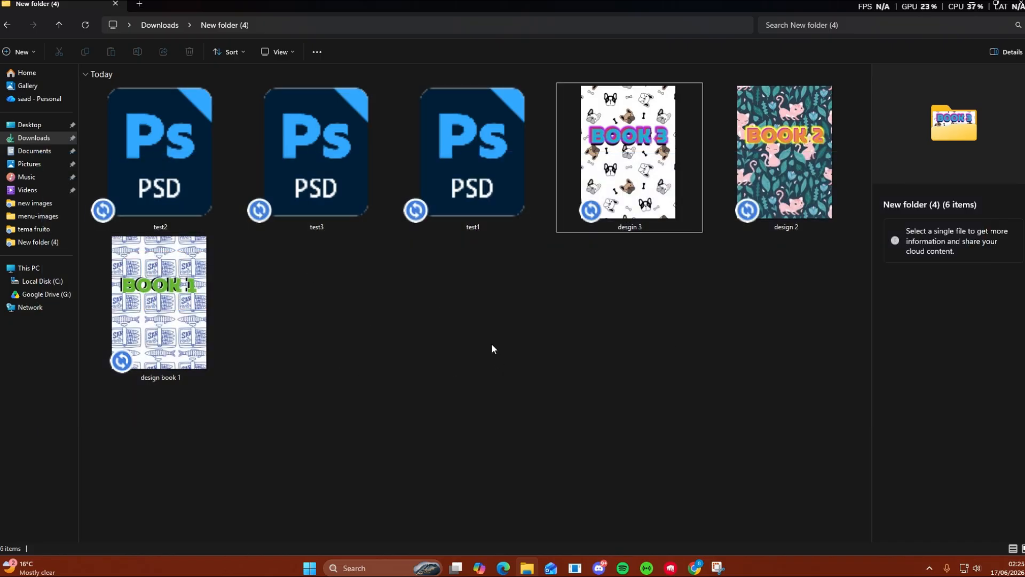
key(alt+Tab)
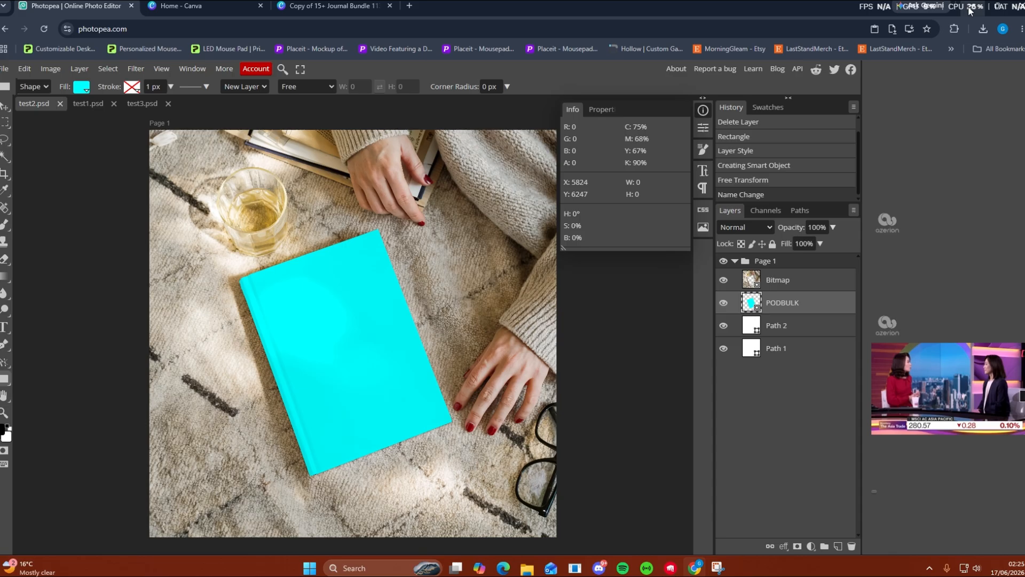
click(409, 6)
text(app.podbulk.com)
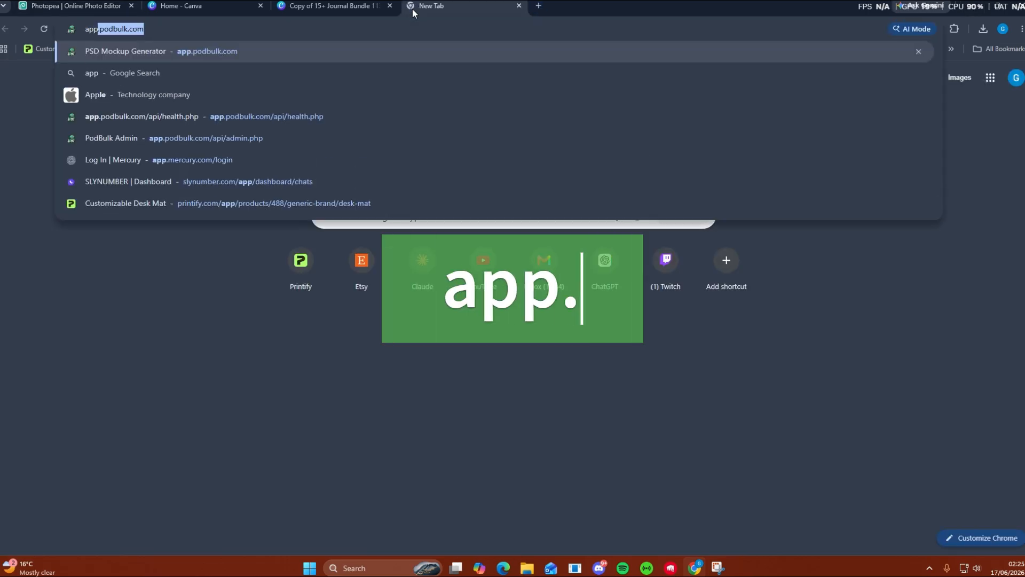
key(Return)
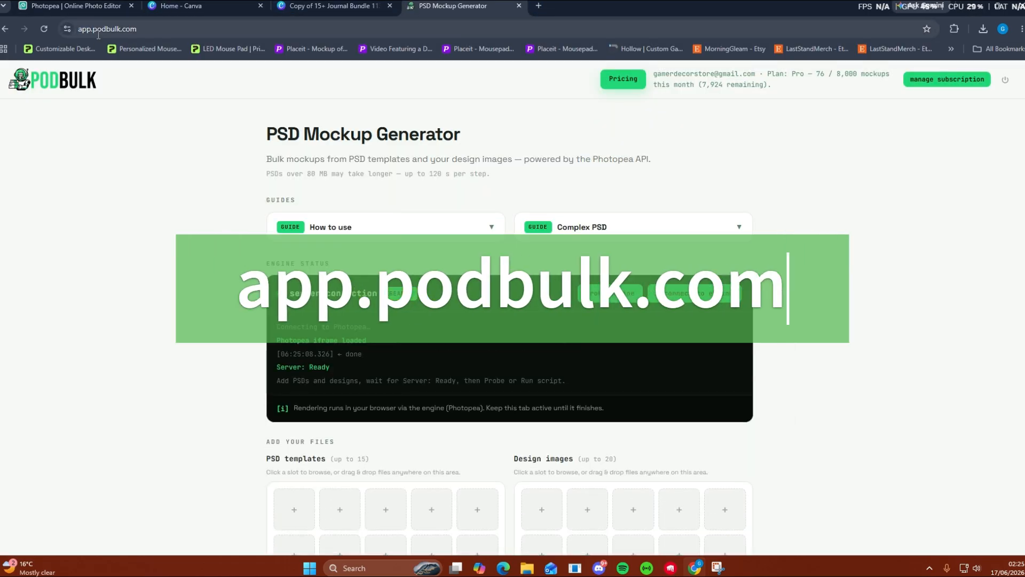
Step: Add test1, test2 and test3 from Downloads > New folder (4) as the PSD templates
scroll(221, 202, down, 5)
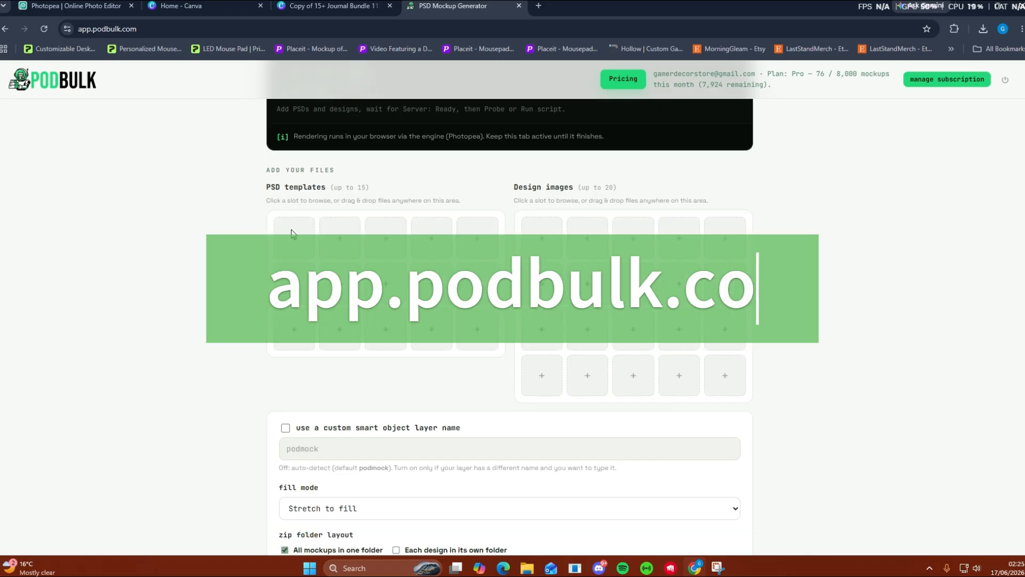
click(291, 227)
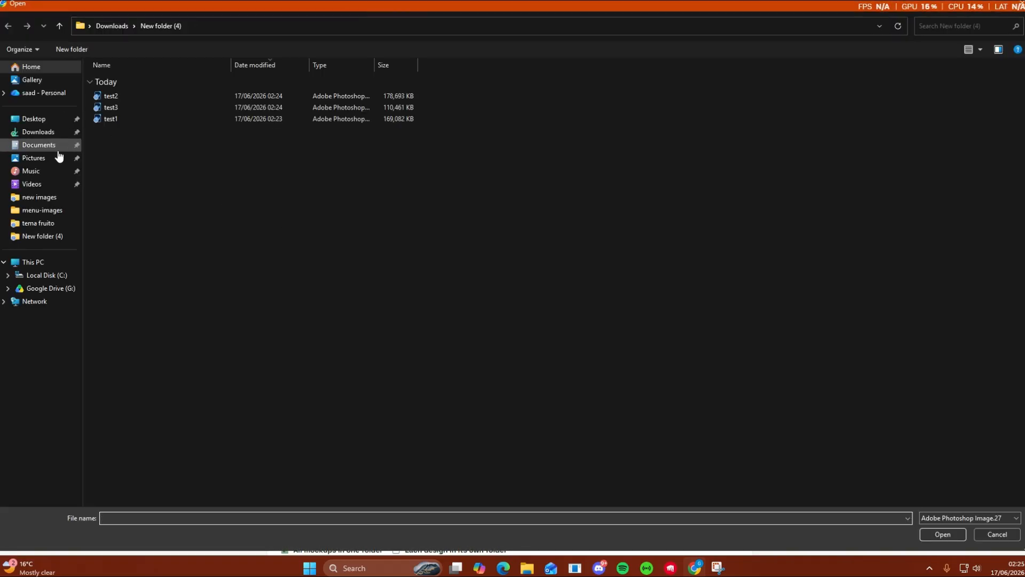
click(48, 133)
double_click(121, 109)
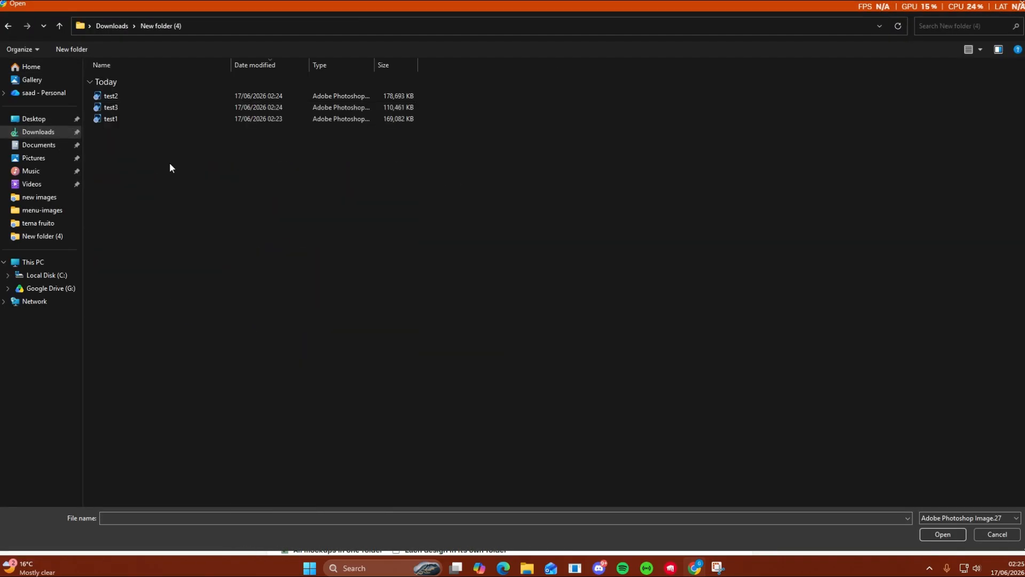
drag(169, 163, 123, 95)
click(929, 533)
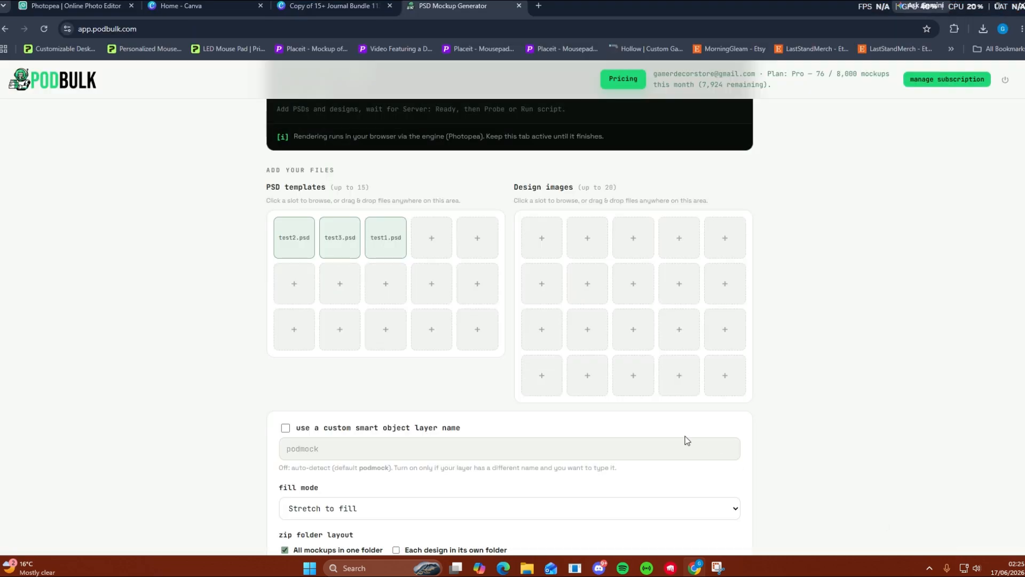
Step: Add desgin 3, design 2 and design book 1 from New folder (4) as the design images
click(550, 244)
drag(168, 190, 114, 97)
click(979, 49)
click(982, 26)
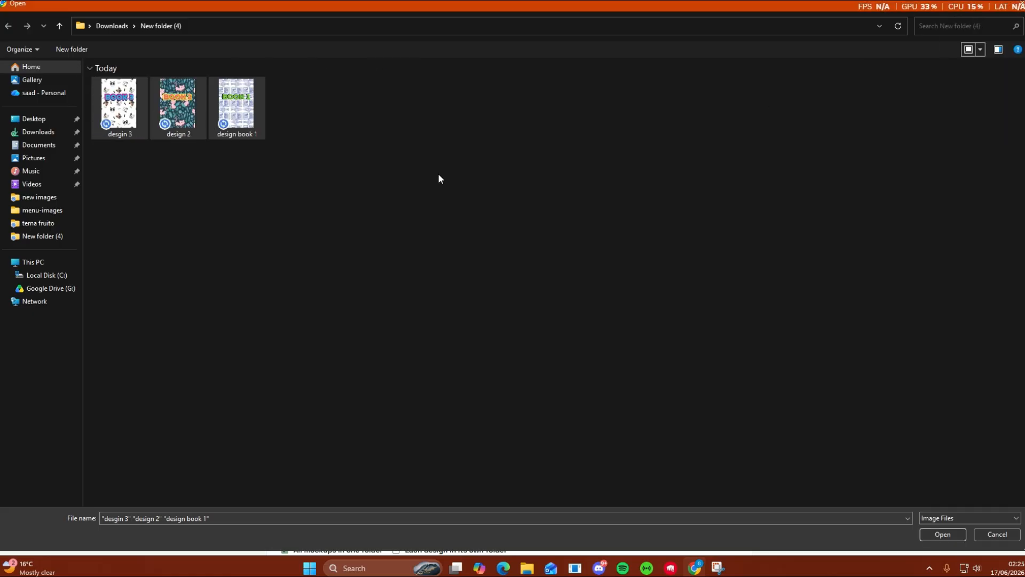
click(934, 537)
Step: Enable the custom smart object layer name and set it to PODBULK
scroll(185, 245, down, 2)
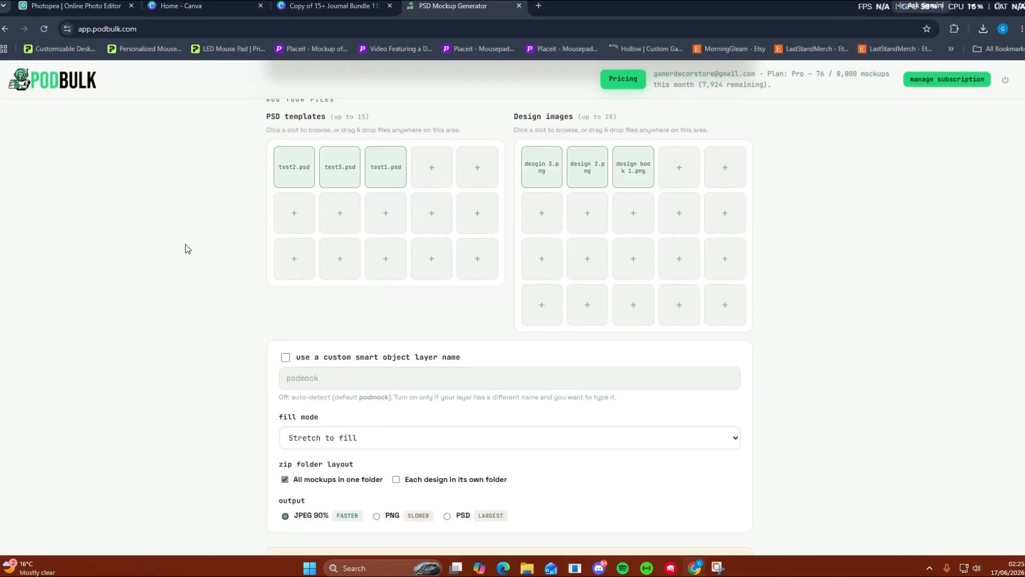
click(286, 320)
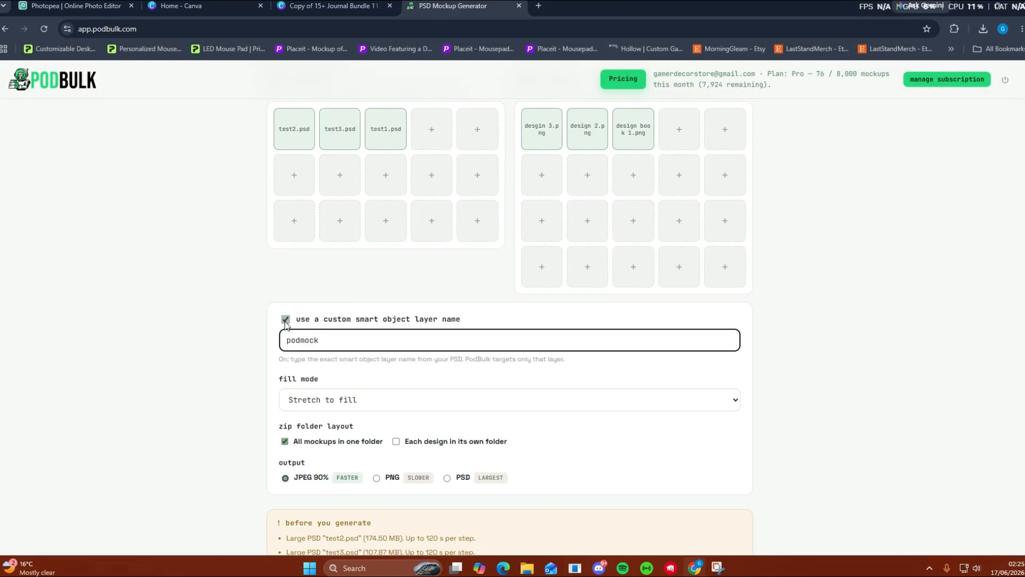
key(BackSpace)
key(BackSpace)
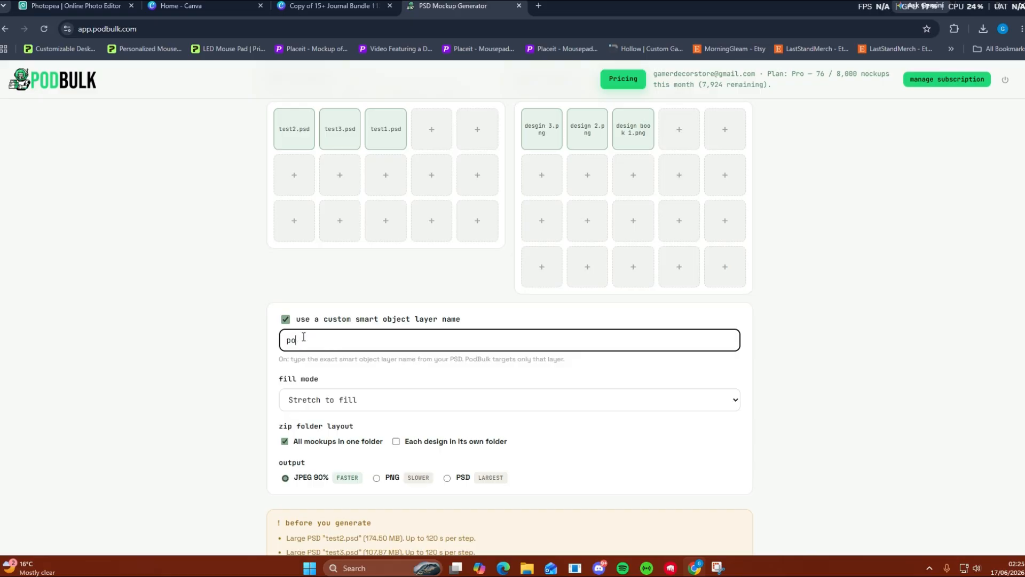
text(PODBULK)
scroll(238, 340, down, 2)
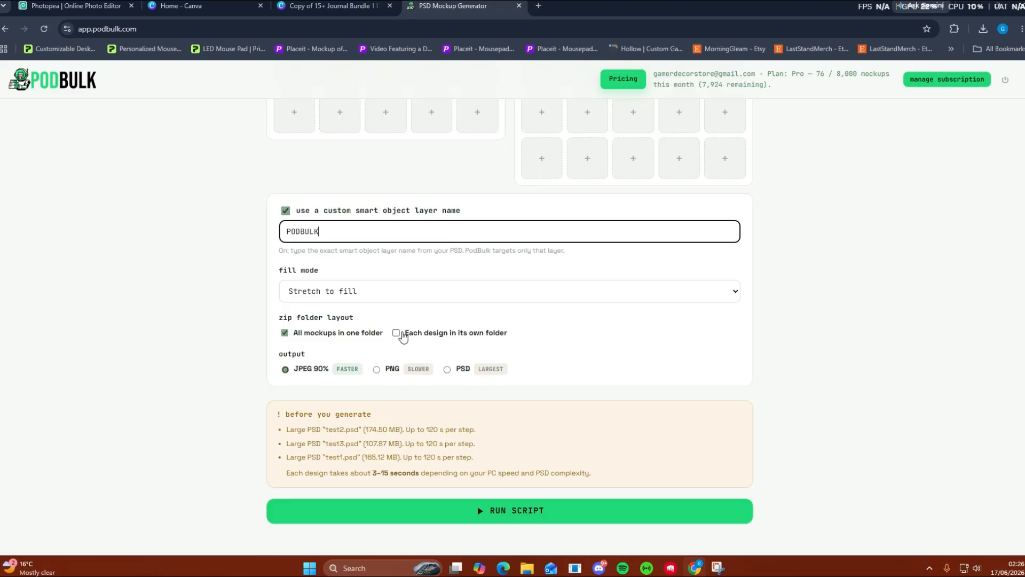
Step: Probe the engine to check the three PSD templates against the PODBULK smart object layer name
scroll(402, 336, up, 4)
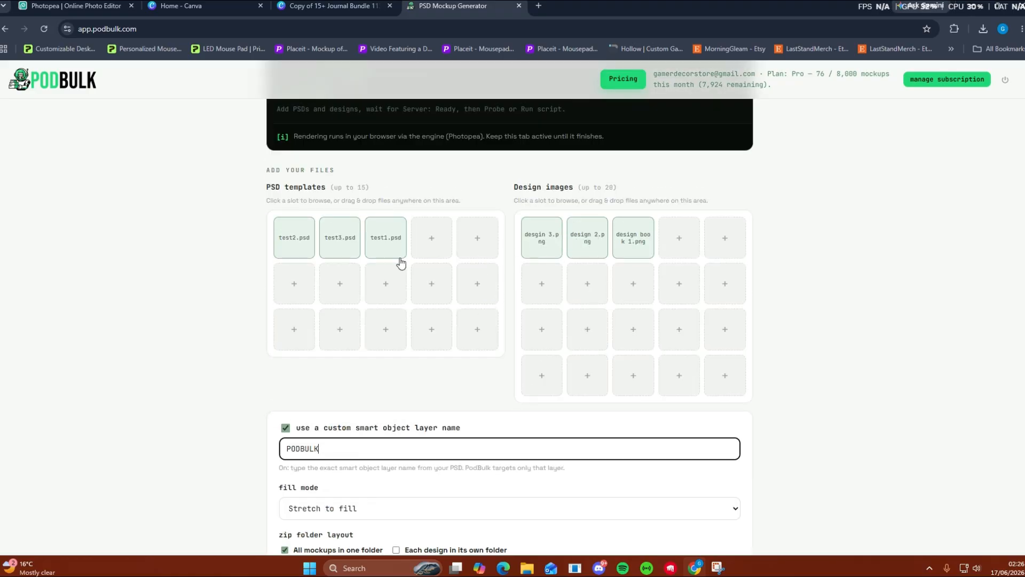
scroll(296, 257, down, 1)
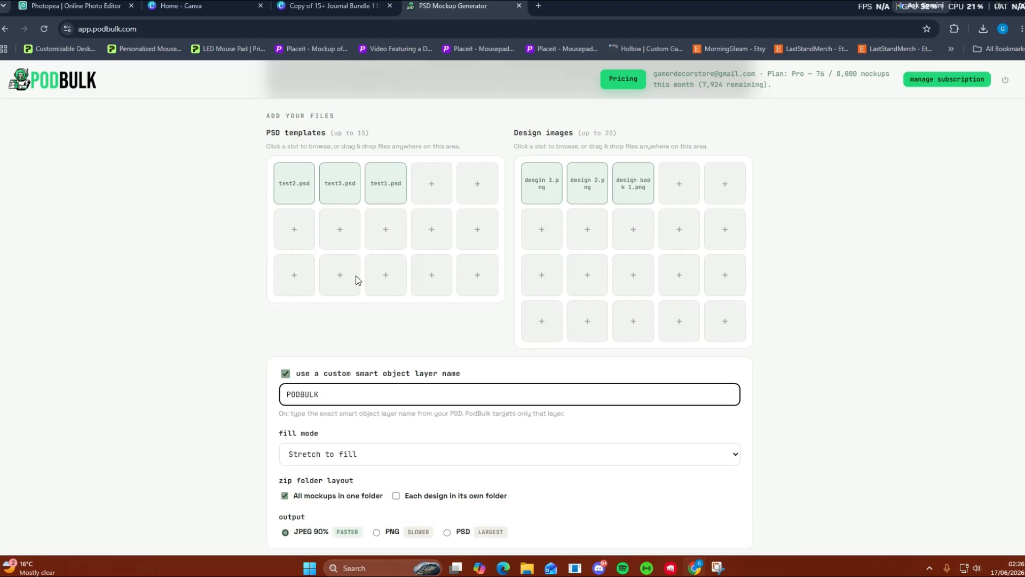
scroll(382, 288, down, 3)
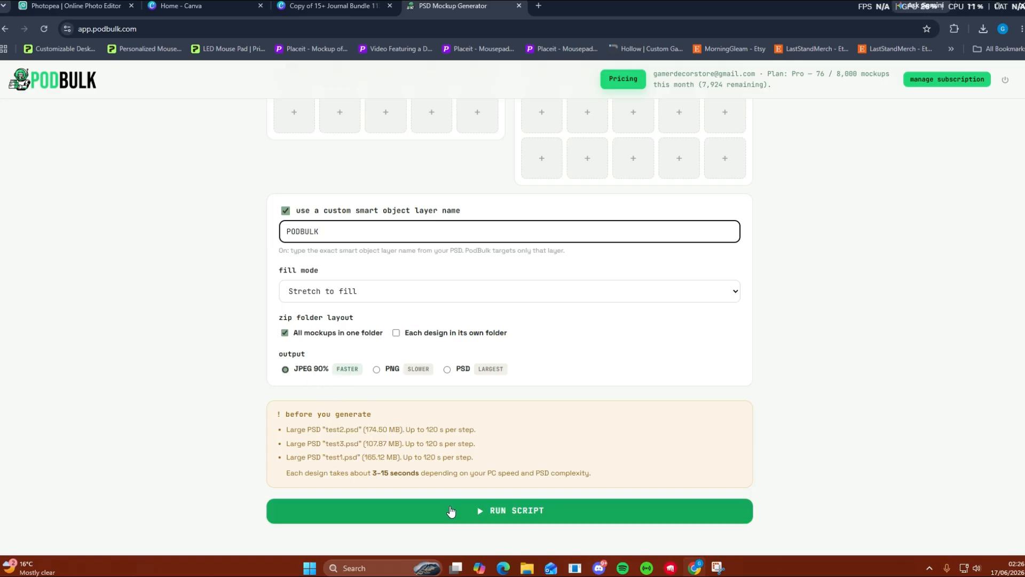
scroll(382, 414, up, 9)
scroll(382, 415, down, 8)
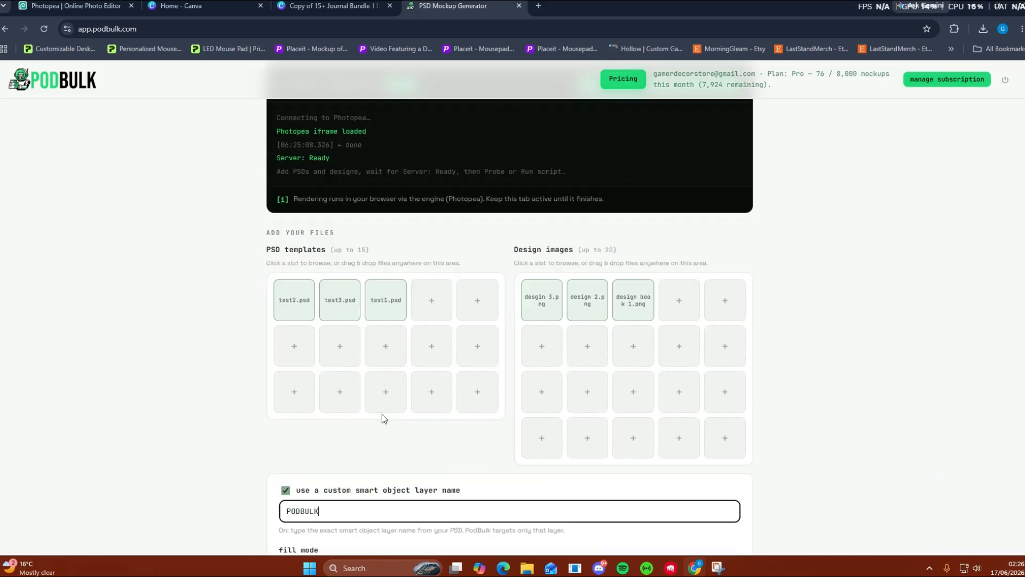
scroll(382, 414, up, 8)
click(608, 296)
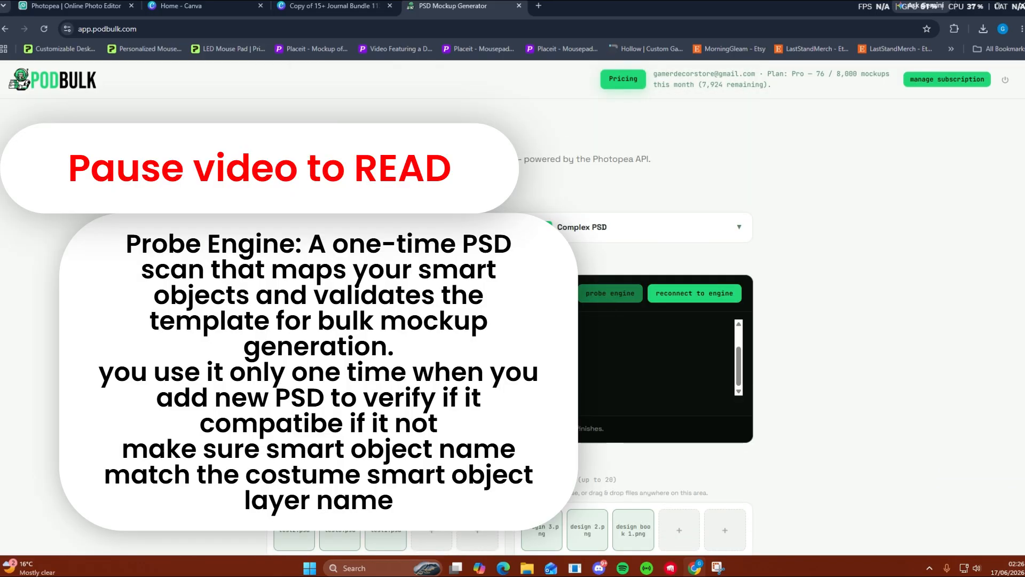
scroll(382, 414, down, 7)
scroll(335, 337, up, 5)
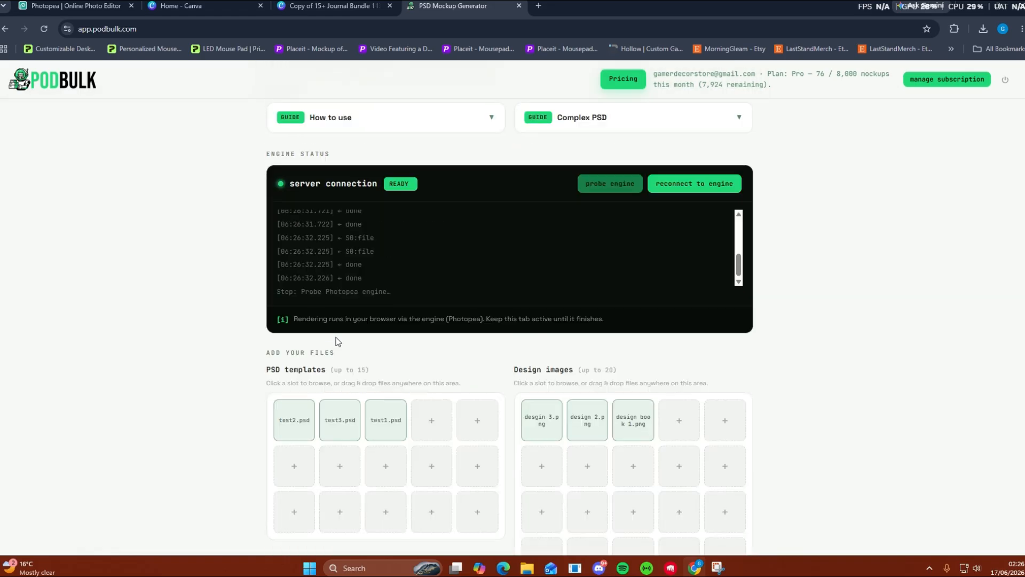
click(669, 120)
click(670, 122)
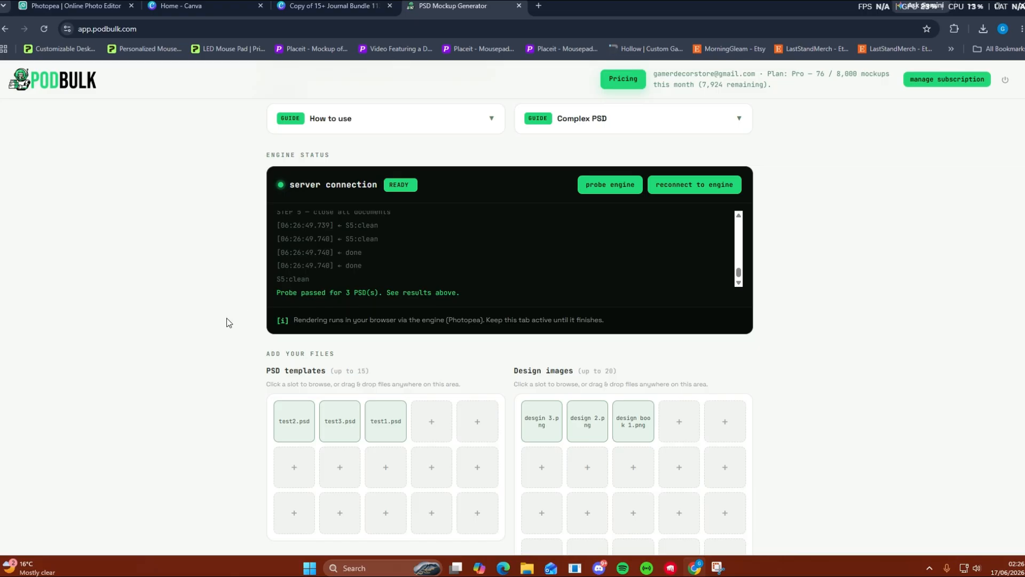
Step: Run the bulk mockup script for all templates and designs and check the render progress in the pipeline diagnostics
scroll(396, 215, down, 10)
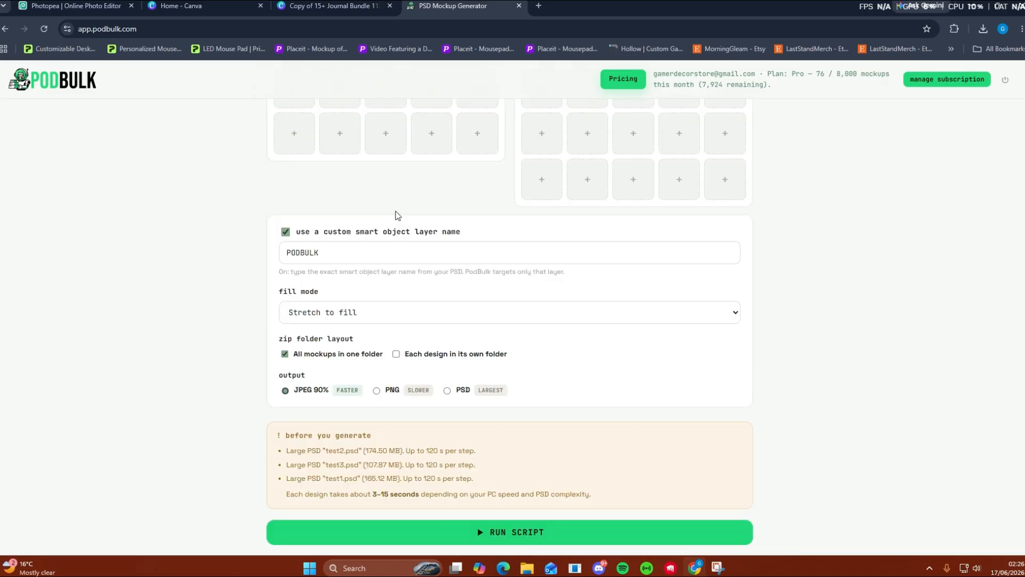
click(499, 317)
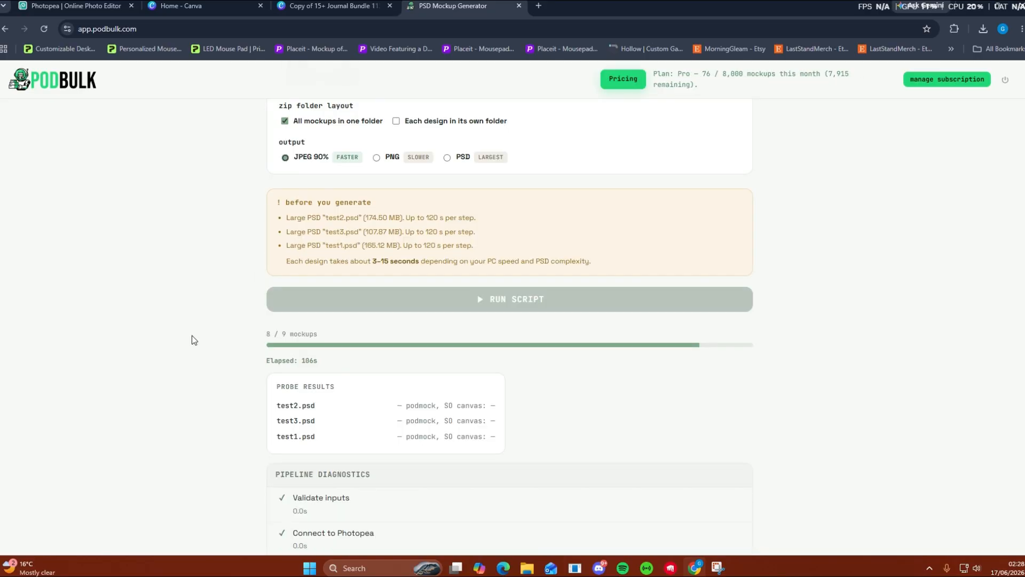
scroll(191, 335, down, 1)
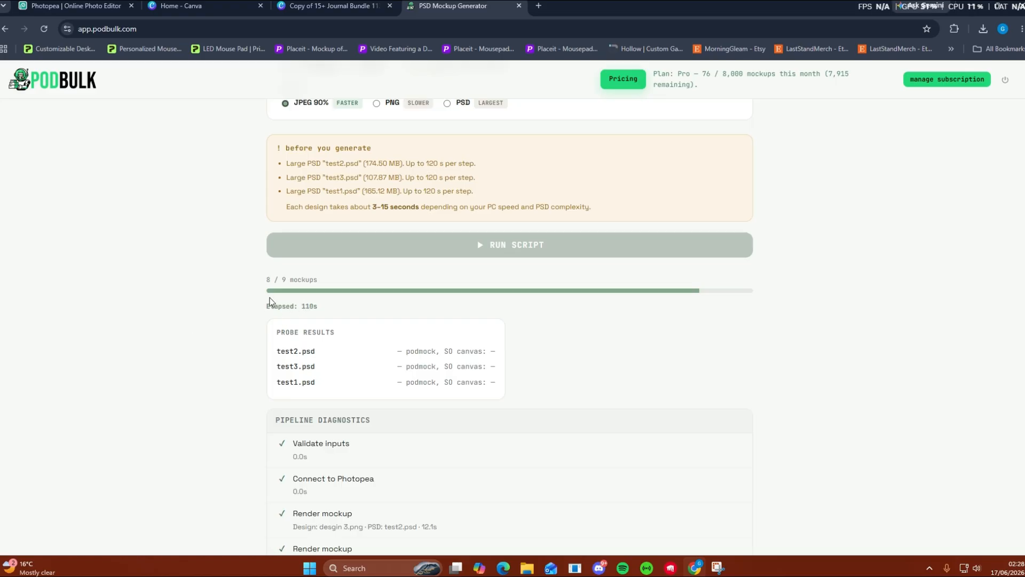
scroll(330, 316, down, 5)
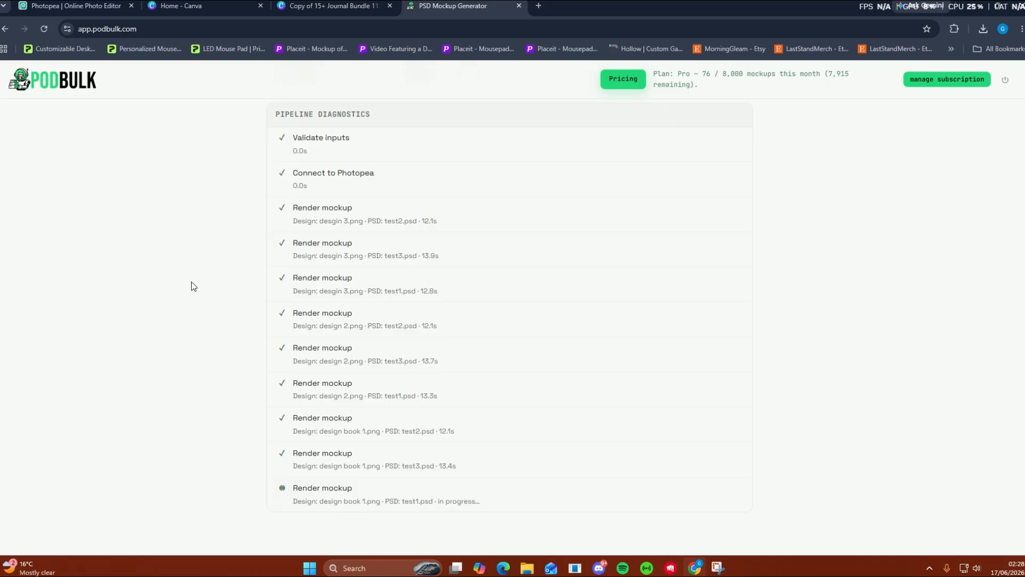
scroll(193, 286, up, 4)
click(351, 10)
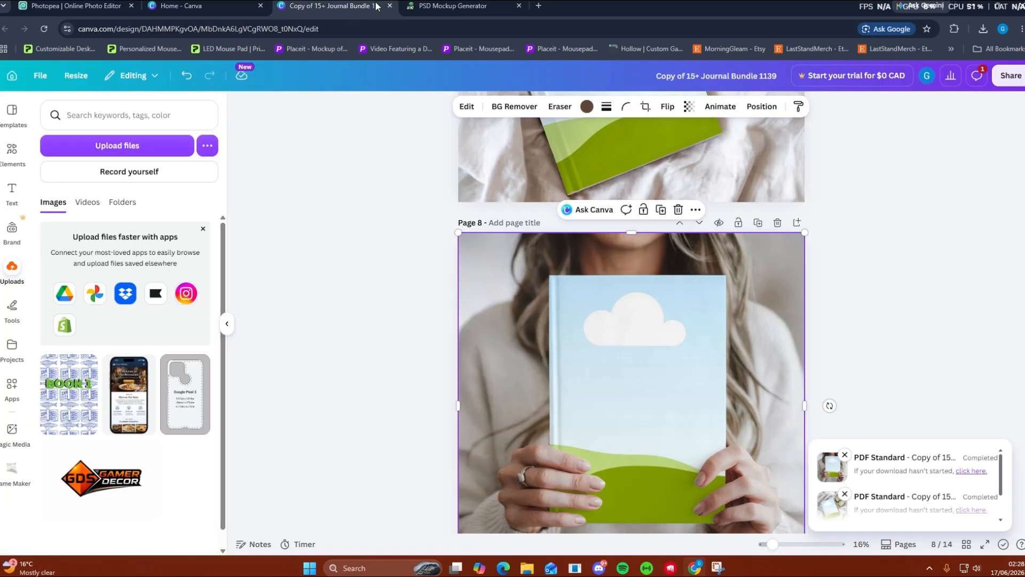
click(424, 9)
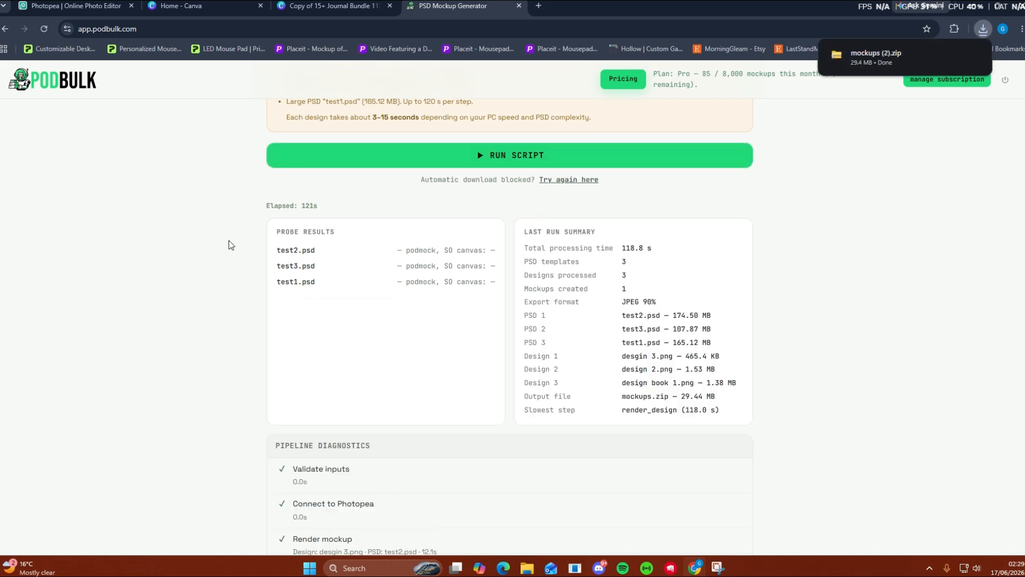
Step: Open the downloaded mockups (2).zip archive from the recent download history
scroll(231, 245, up, 1)
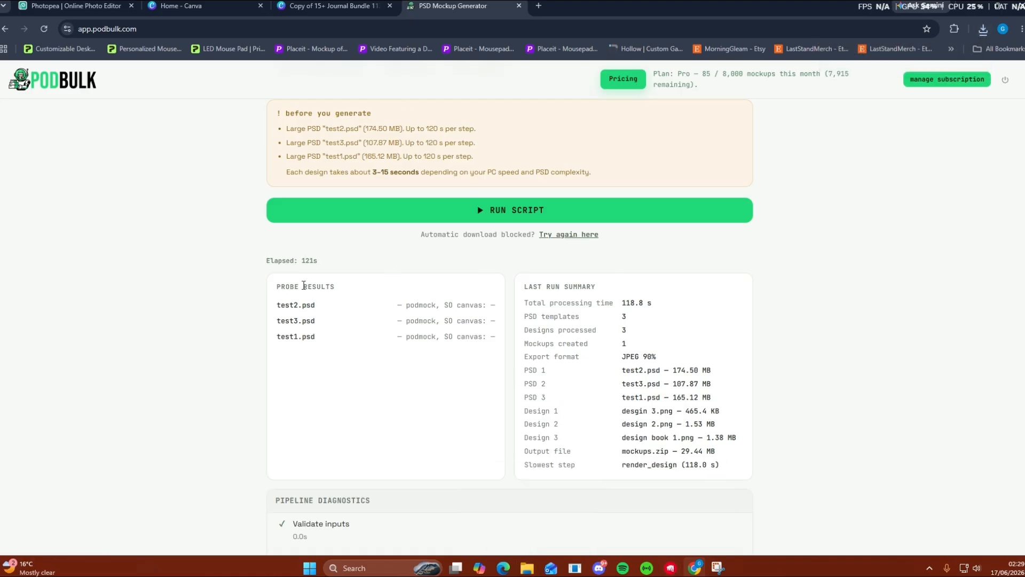
scroll(303, 286, up, 9)
scroll(303, 288, down, 3)
scroll(304, 288, up, 3)
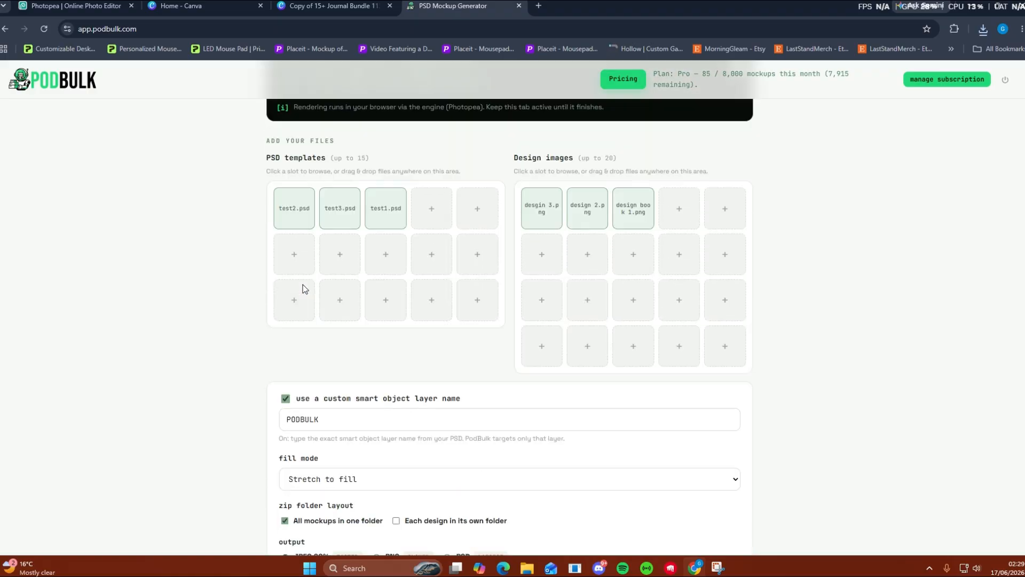
click(983, 30)
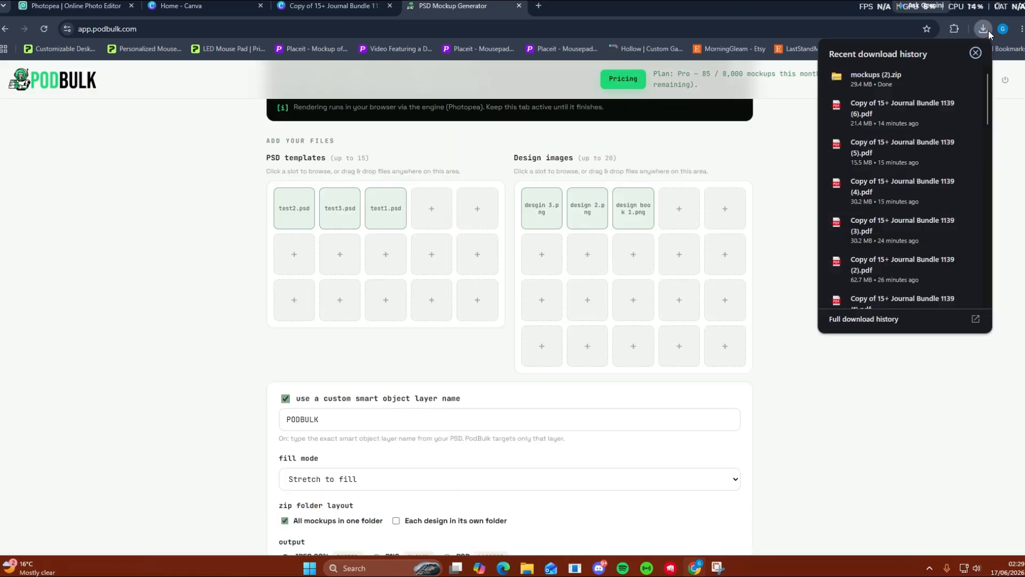
click(875, 78)
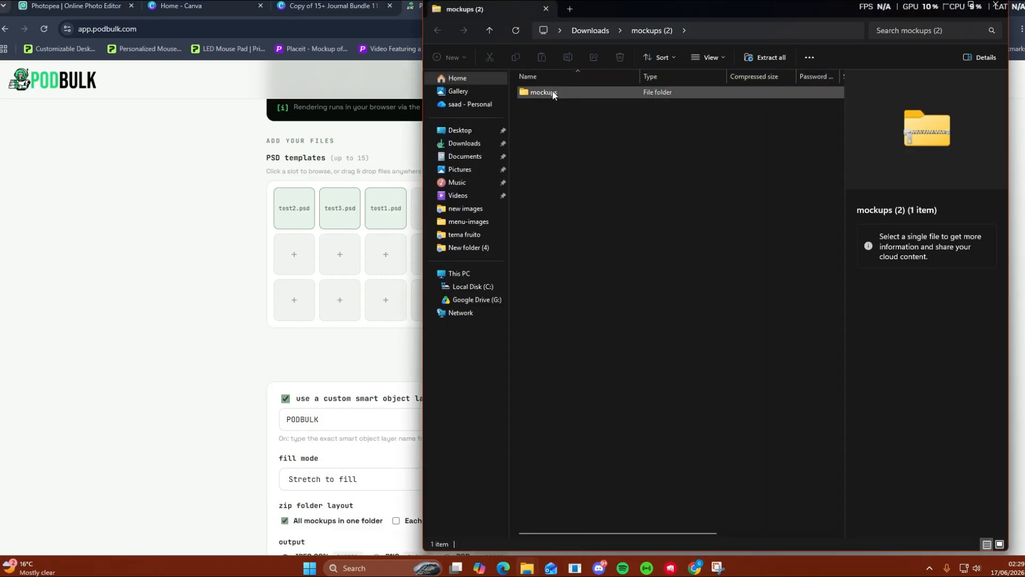
Step: Copy the mockups folder from the archive into Pictures and open the copied folder
drag(553, 94, 468, 147)
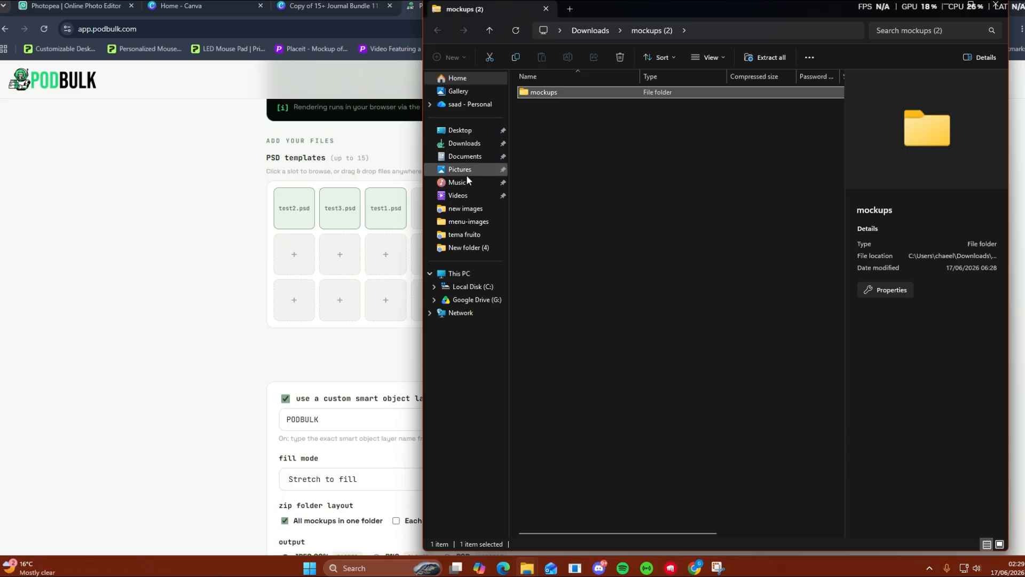
drag(542, 93, 464, 174)
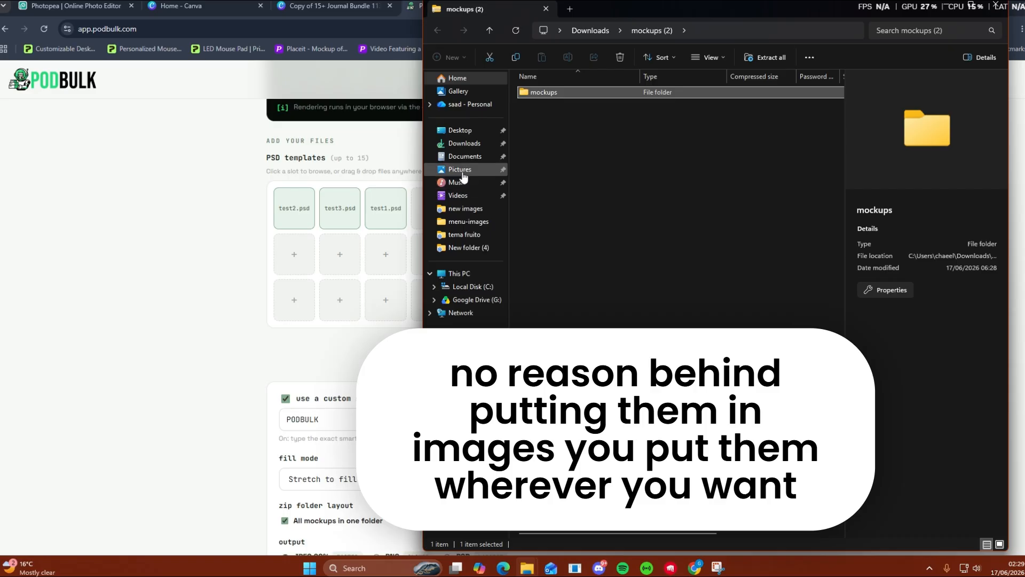
click(460, 169)
double_click(667, 110)
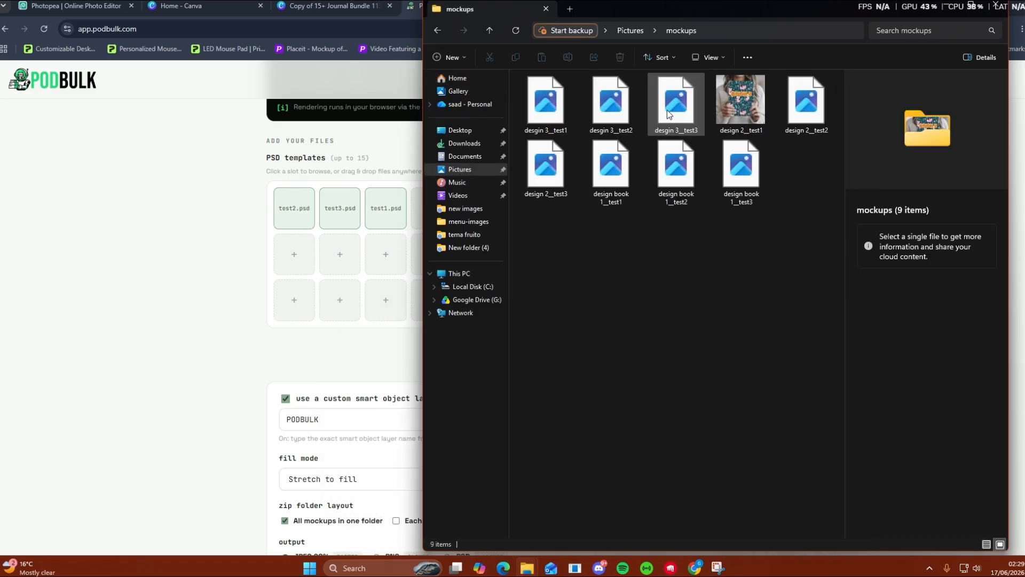
drag(729, 11, 511, 73)
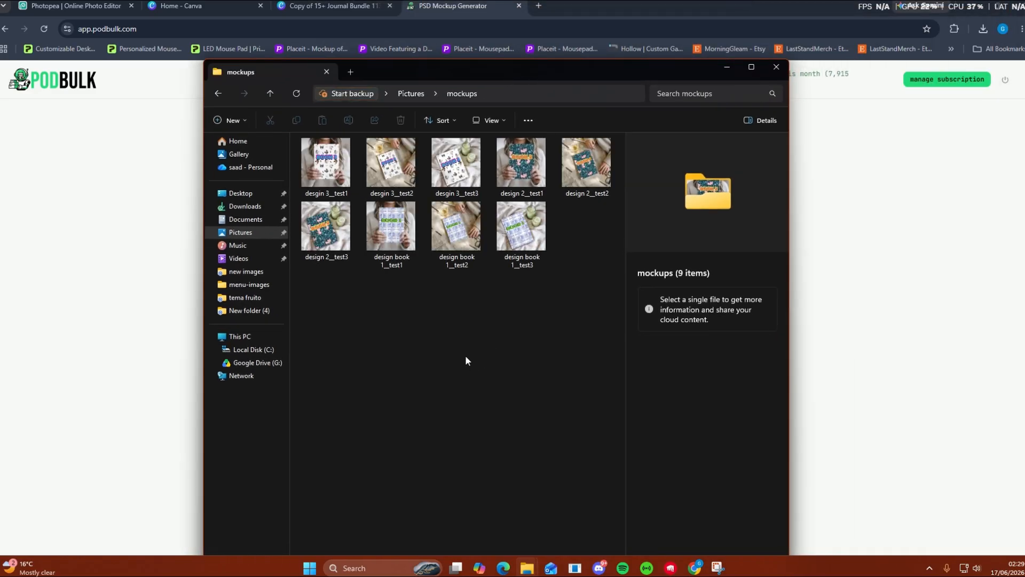
Step: View the generated mockup images one after another, starting with desgin 3__test1, to check each design on every template
double_click(331, 156)
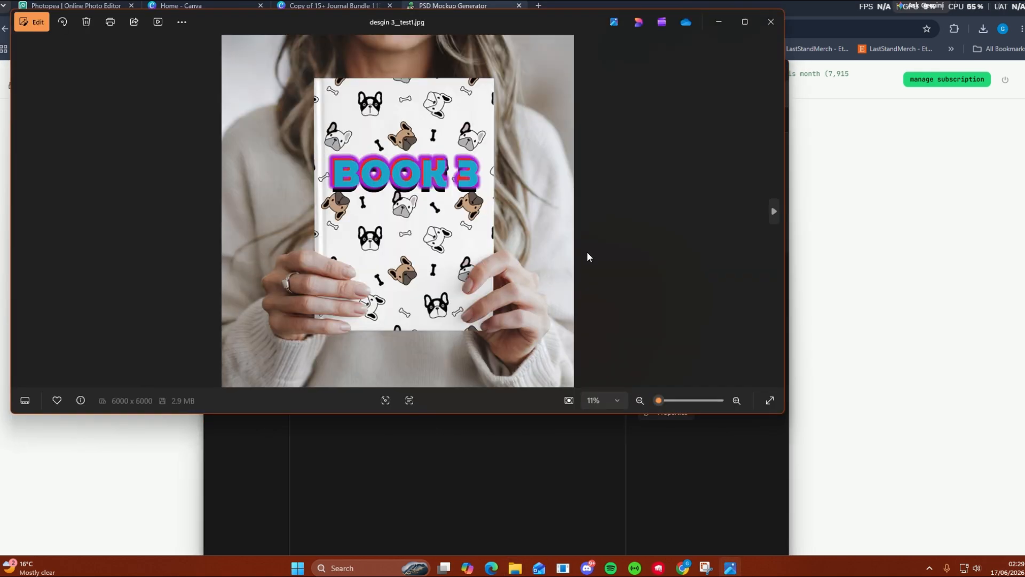
key(Right)
key(Right)
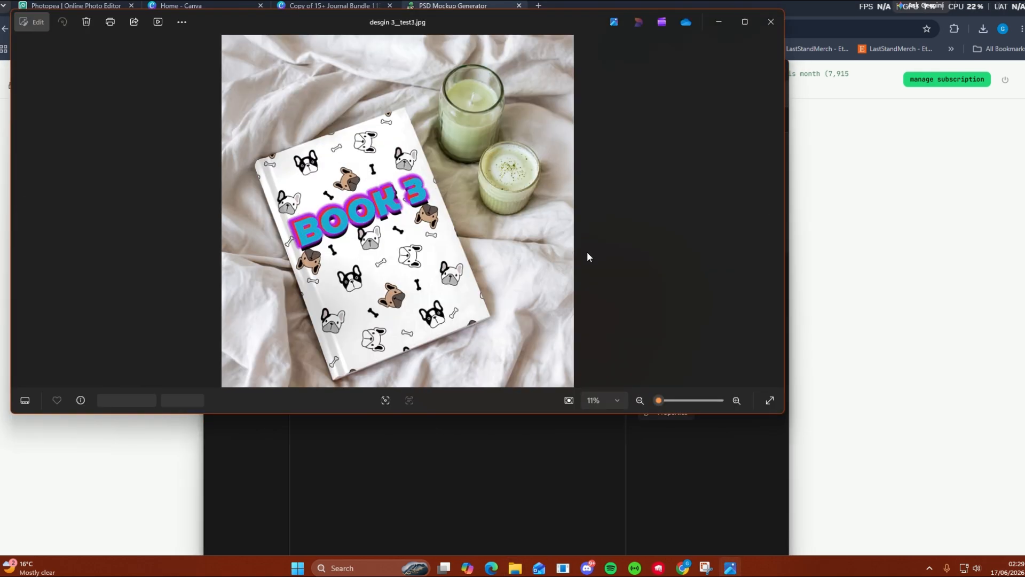
key(Right)
key(Right)
key(Right)
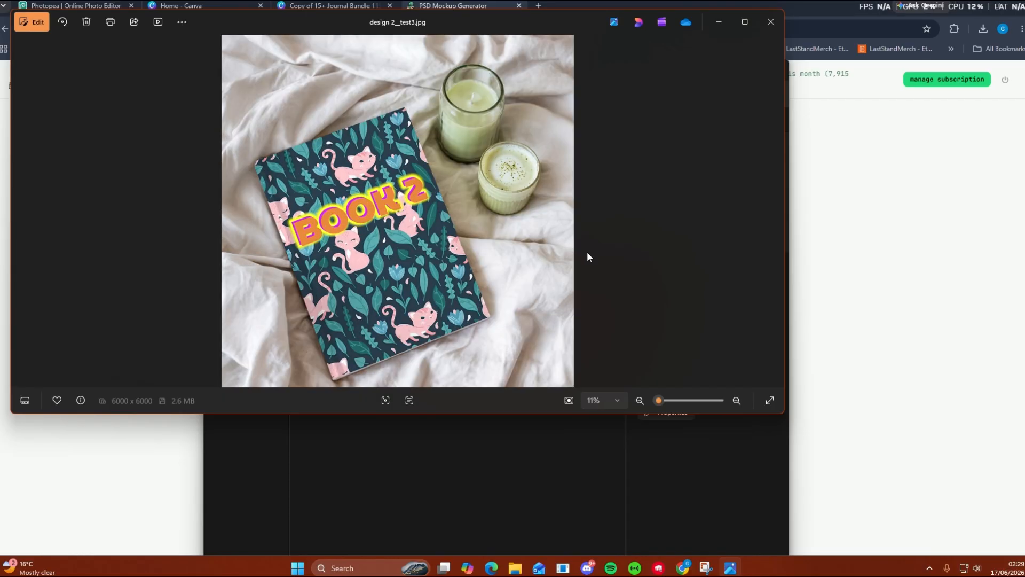
key(Right)
key(Left)
key(Right)
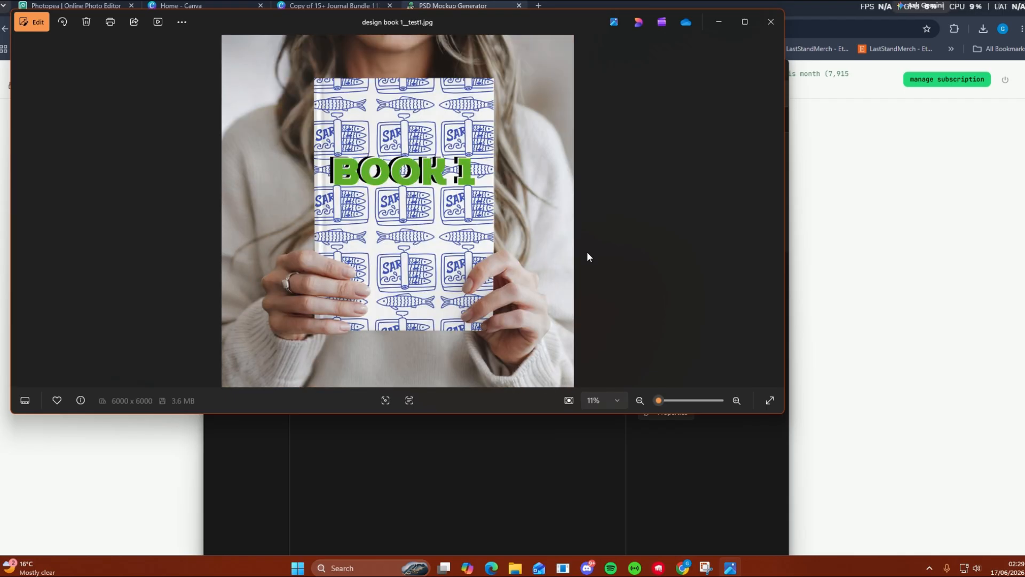
key(Right)
key(Left)
key(Right)
key(Right)
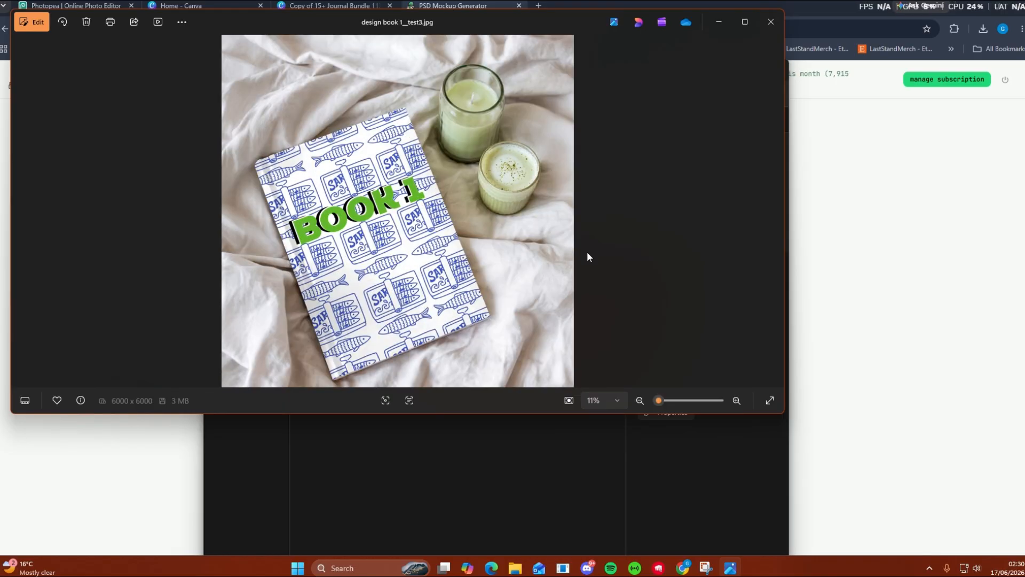
key(Right)
key(Right)
key(Right)
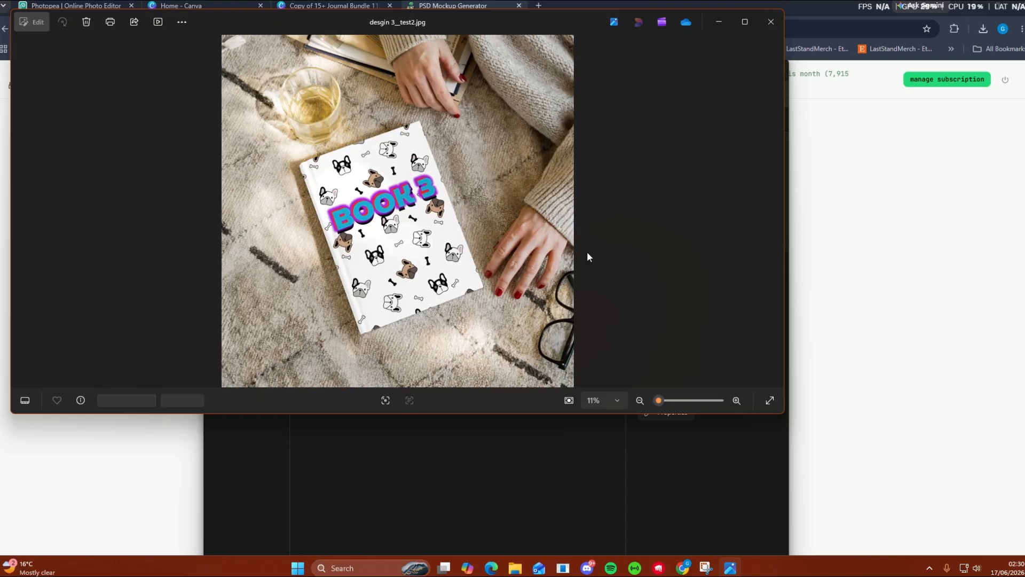